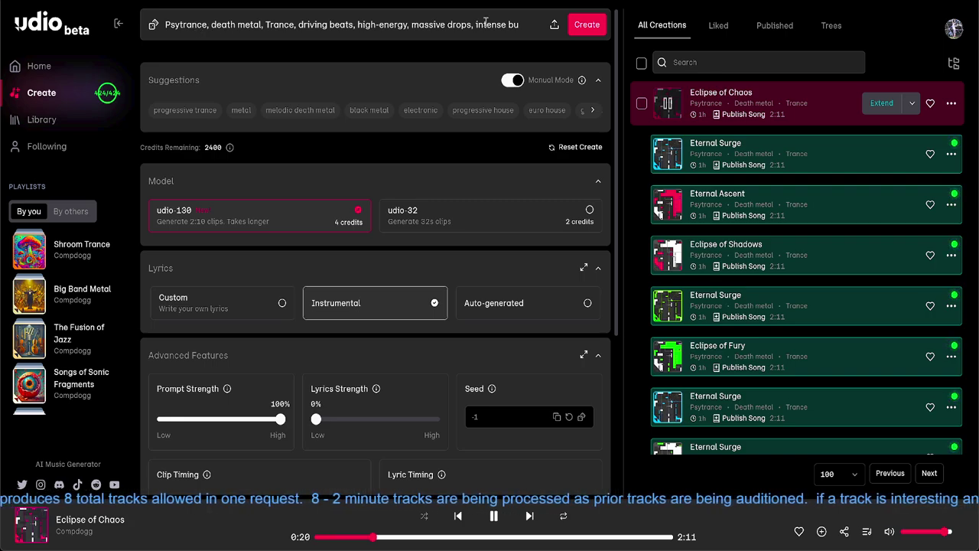
Step: Submit four instrumental generation requests for the Psytrance, death metal, Trance prompt using the udio-130 model
left_click(581, 28)
left_click(582, 27)
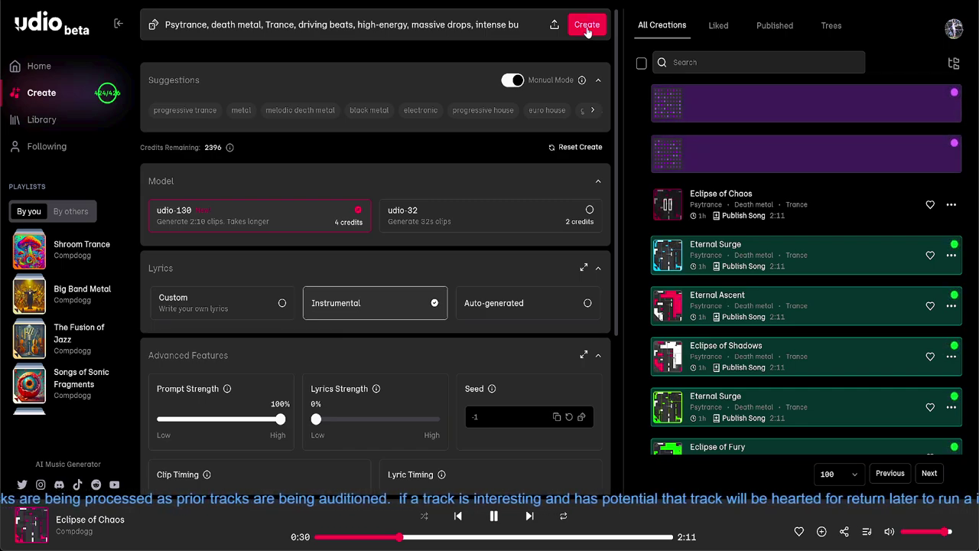
left_click(587, 29)
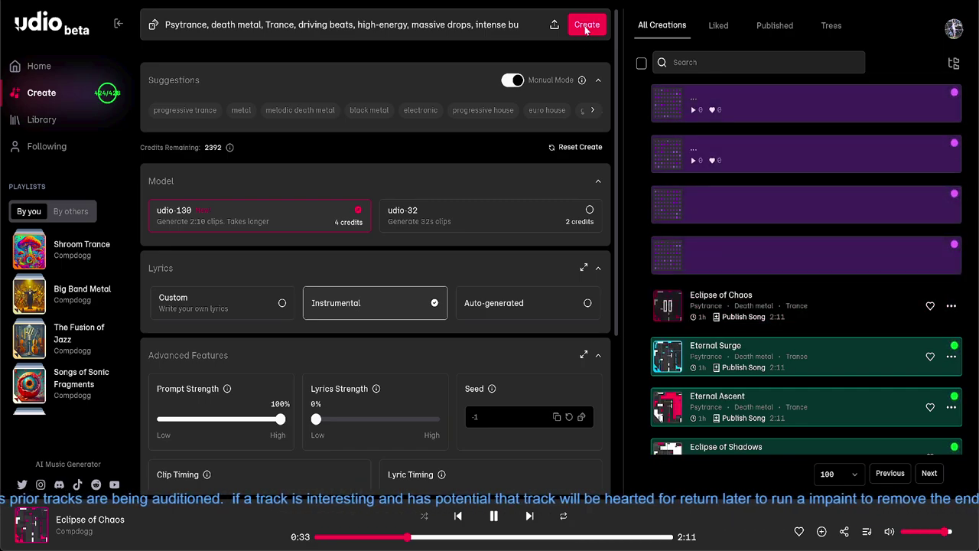
left_click(586, 28)
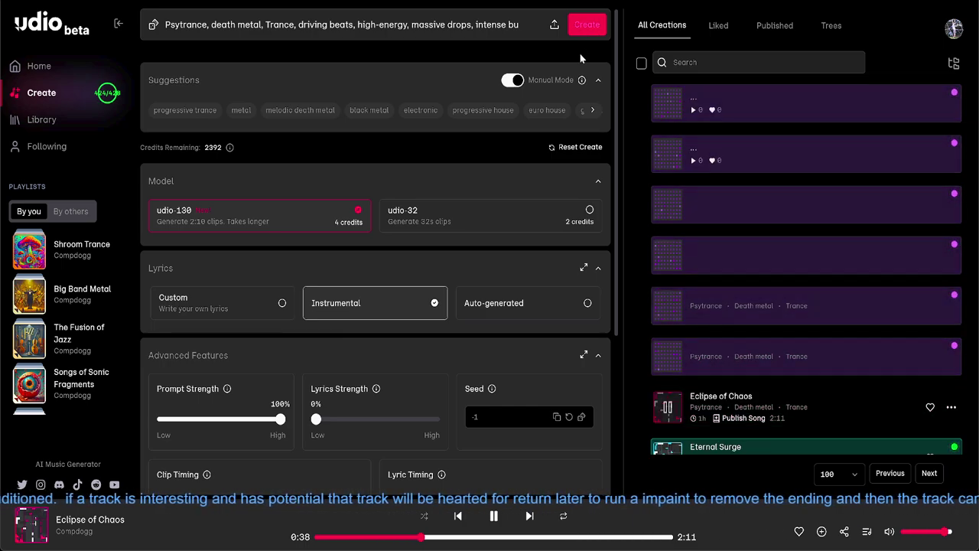
left_click(586, 28)
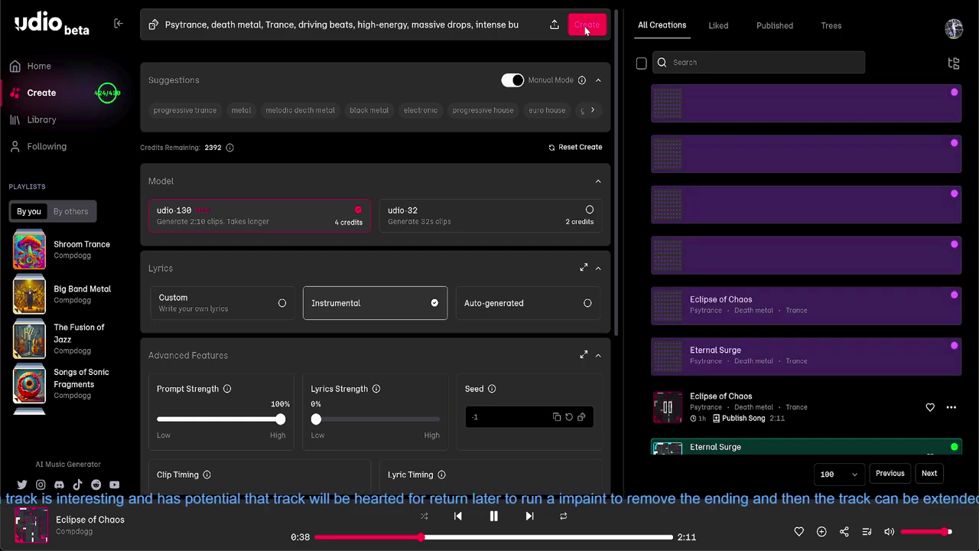
left_click(586, 29)
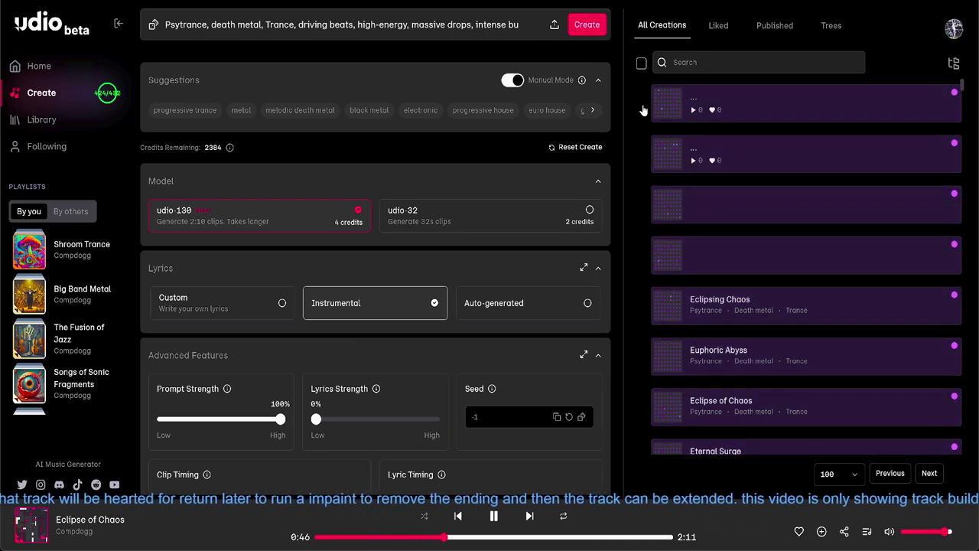
Step: Look over the queued generations and the unplayed tracks in the creations list, and check the remaining credits information
scroll(643, 111, "down", 3)
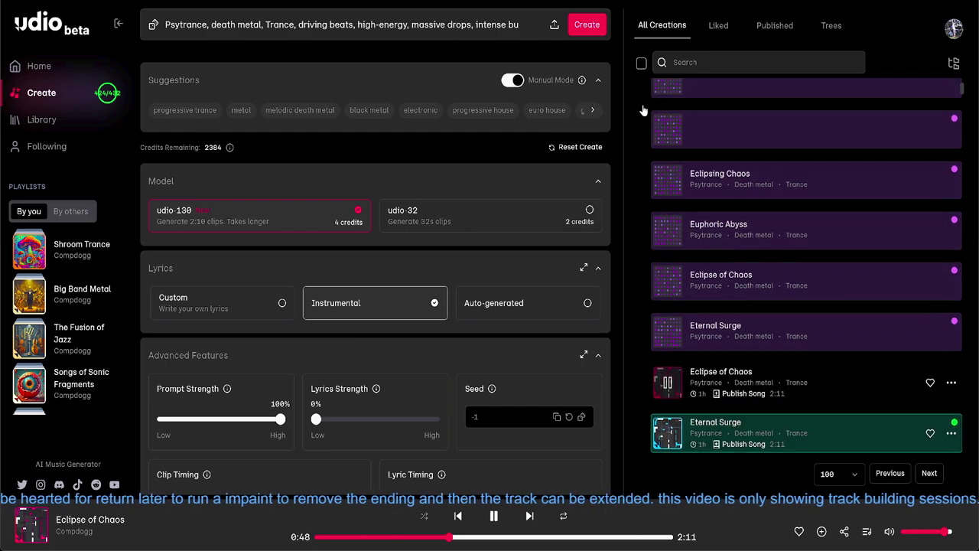
scroll(640, 137, "down", 2)
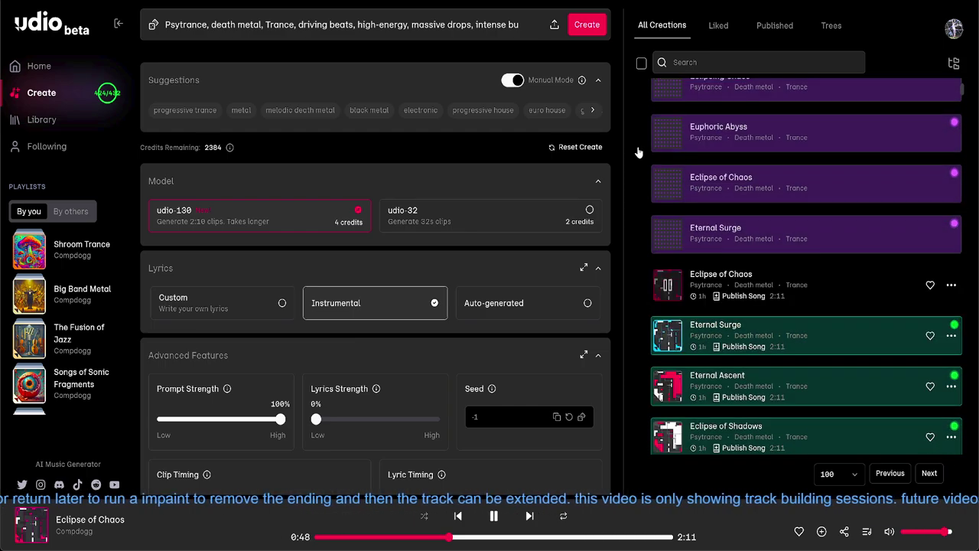
scroll(640, 153, "down", 1)
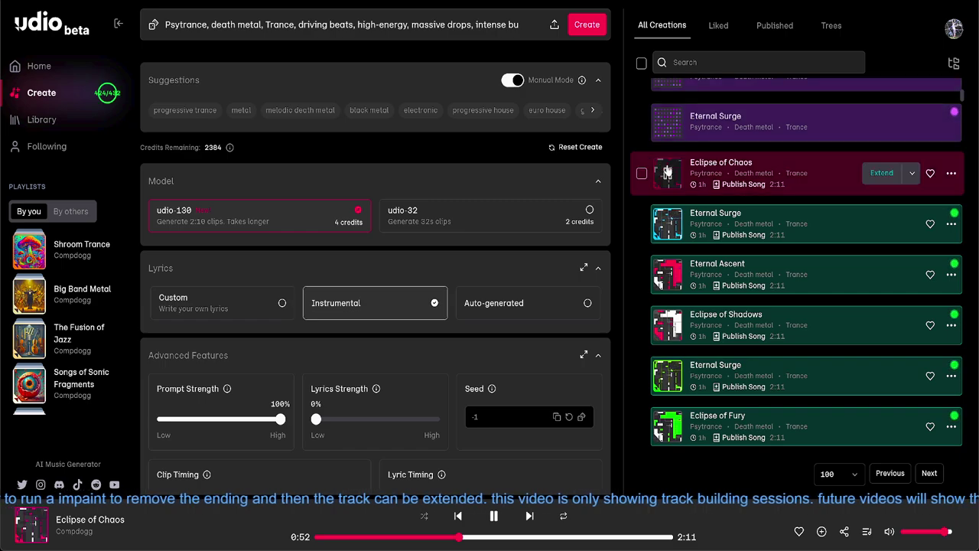
mouse_move(721, 170)
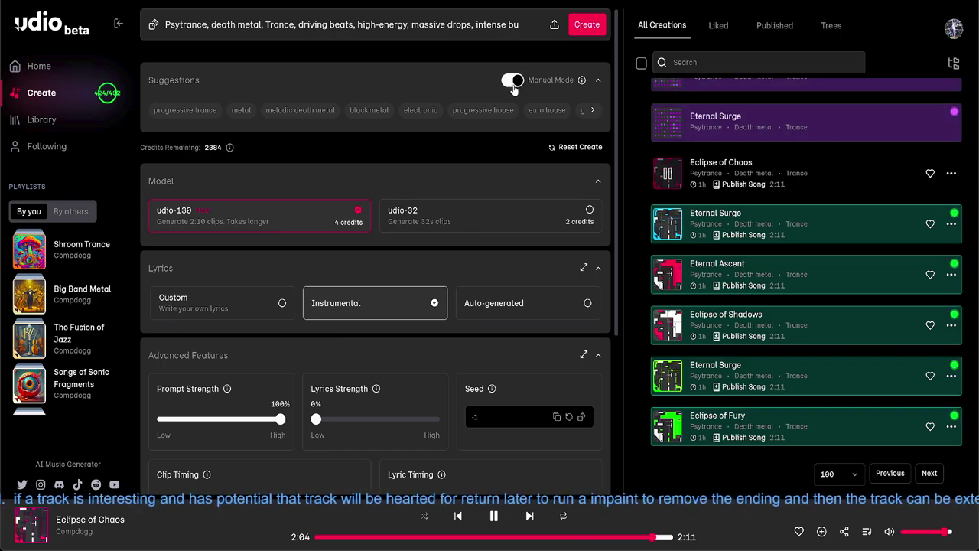
mouse_move(227, 148)
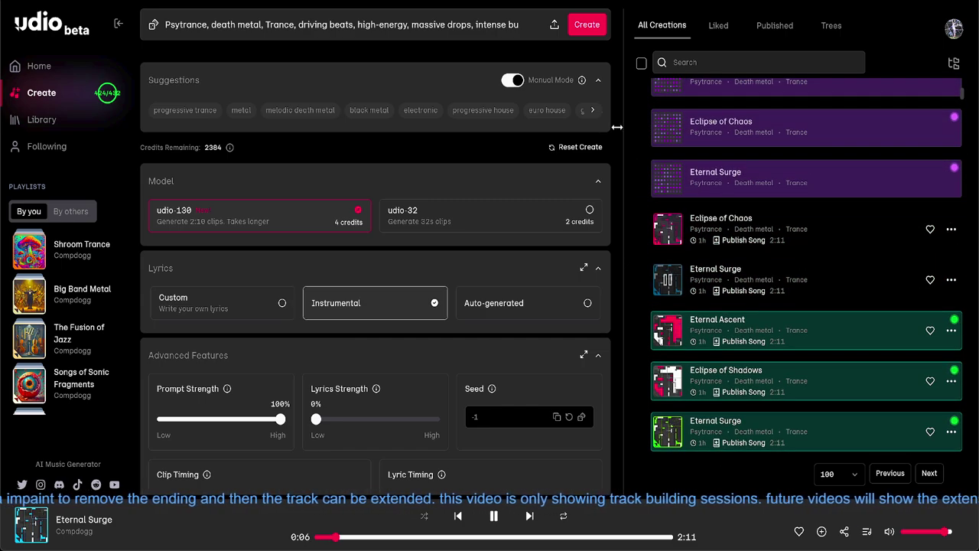
scroll(649, 131, "up", 3)
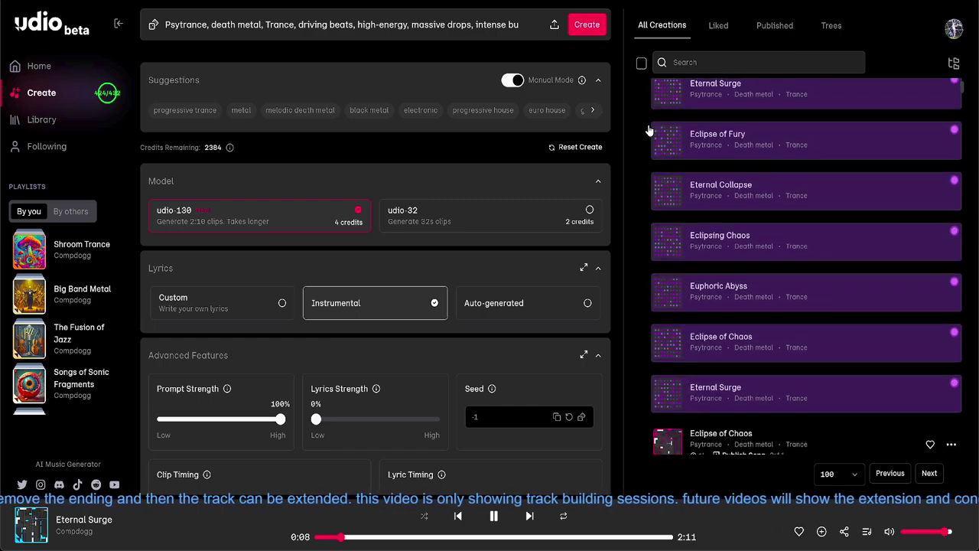
scroll(648, 131, "up", 1)
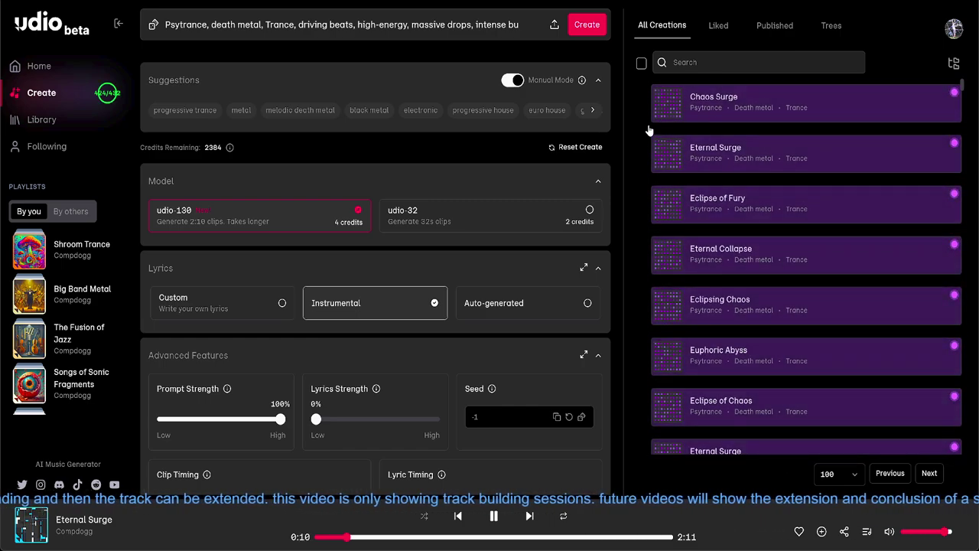
scroll(648, 131, "down", 3)
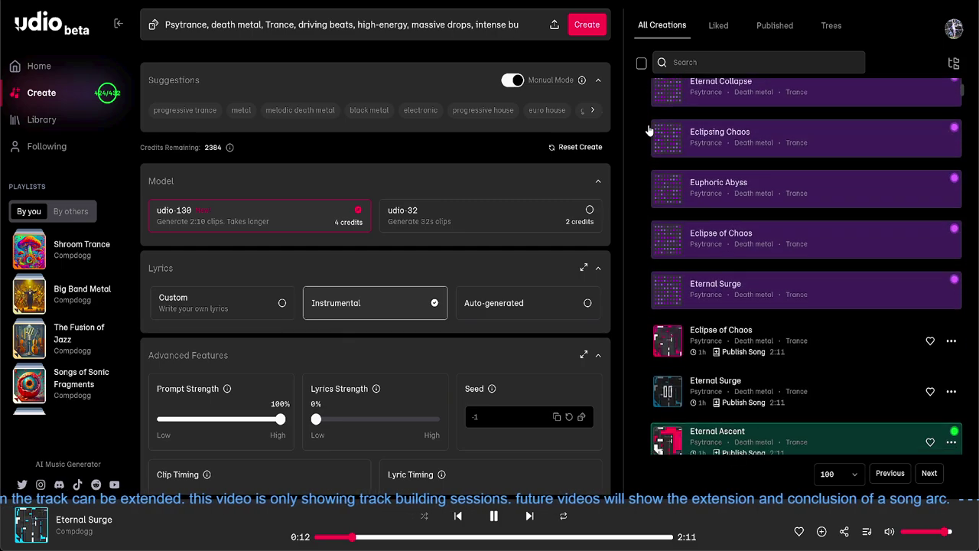
scroll(648, 131, "down", 1)
scroll(649, 132, "down", 1)
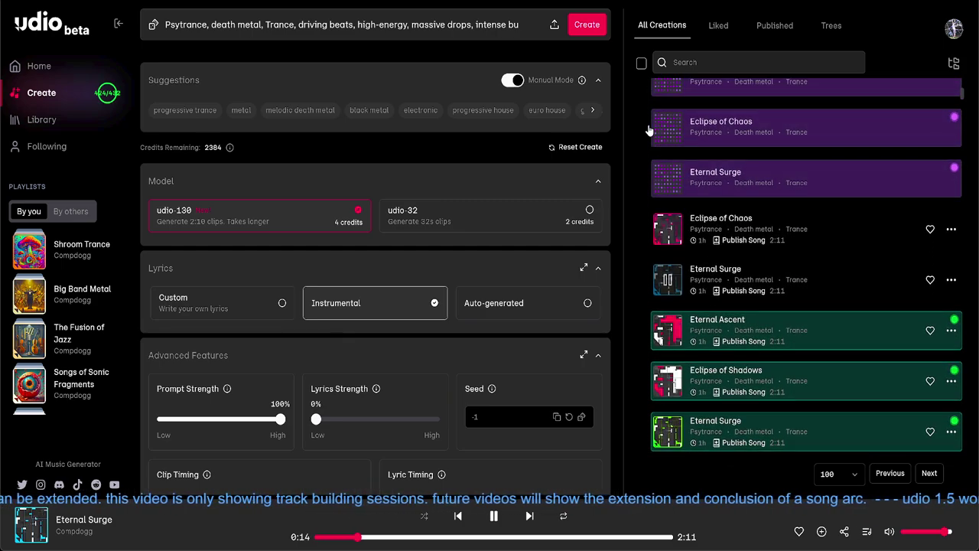
scroll(649, 131, "down", 1)
scroll(647, 126, "down", 1)
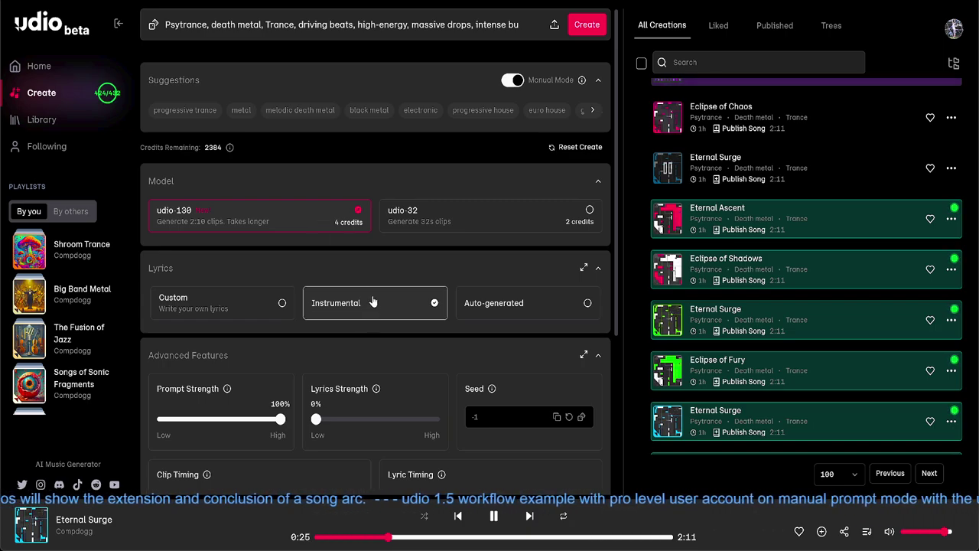
Step: Read the explanations for Seed, Lyrics Strength, Prompt Strength, Clip Timing, Lyric Timing, Generation Quality and Clarity in the advanced features
scroll(373, 297, "down", 1)
scroll(372, 247, "down", 1)
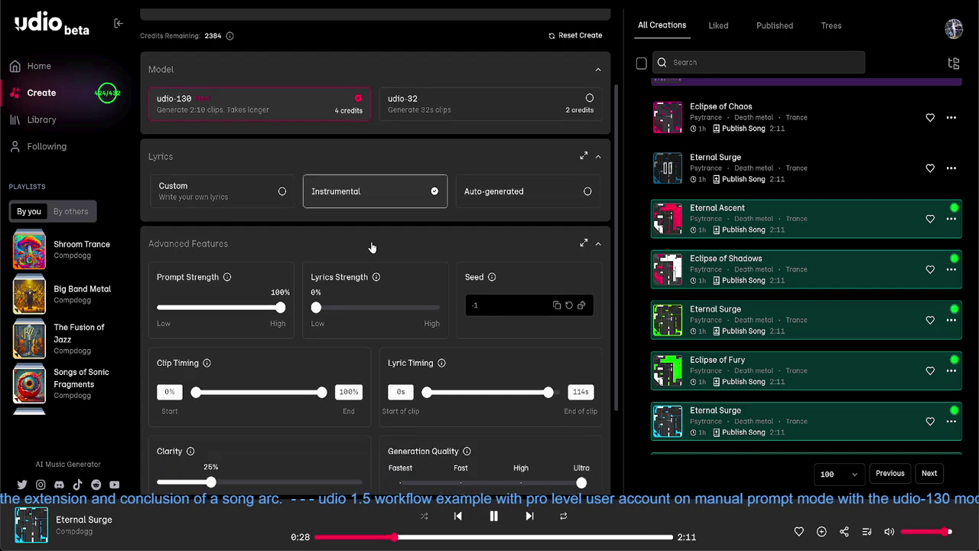
scroll(375, 230, "down", 1)
scroll(386, 204, "down", 1)
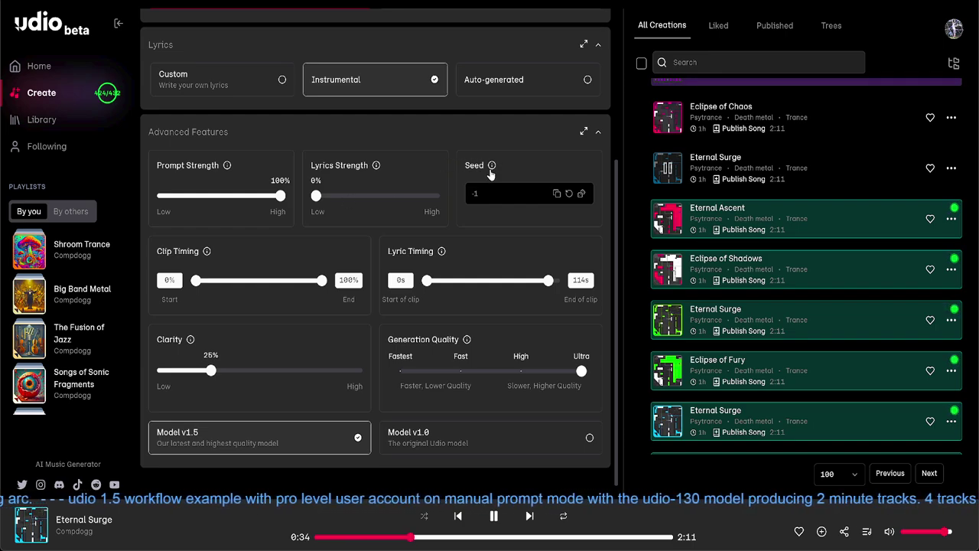
mouse_move(490, 172)
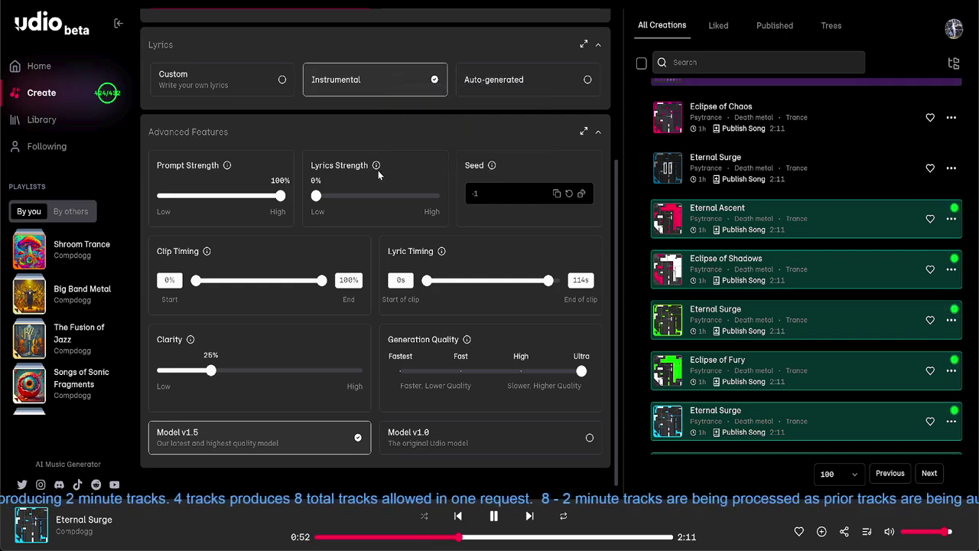
mouse_move(377, 169)
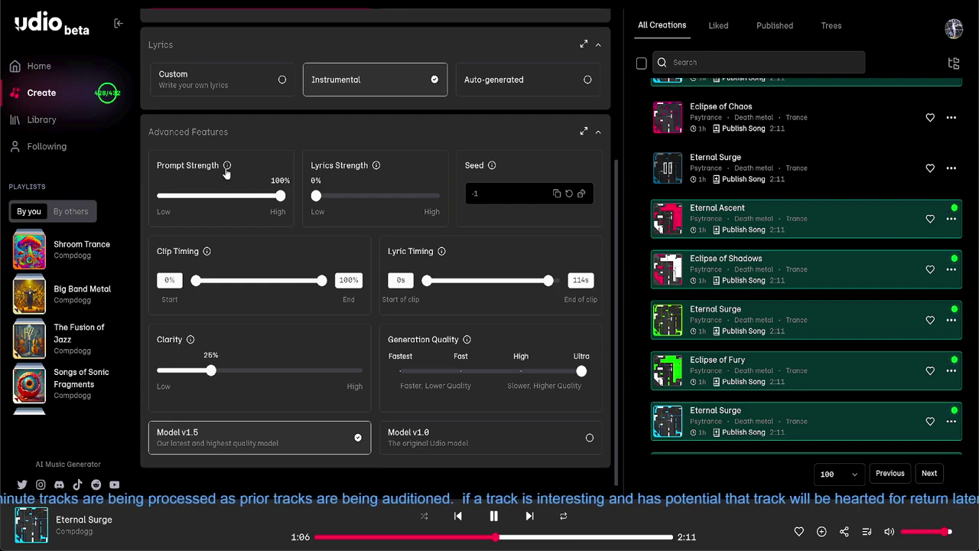
mouse_move(225, 170)
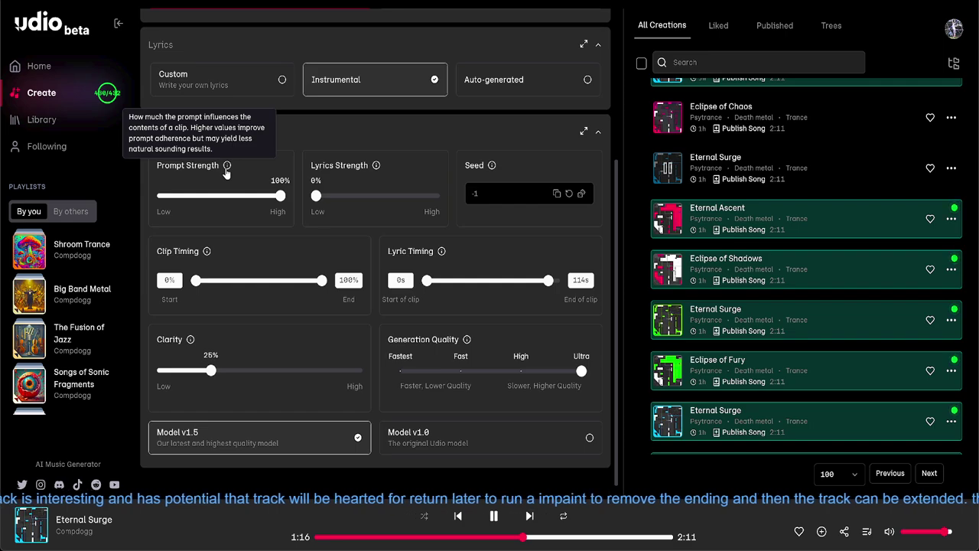
mouse_move(206, 254)
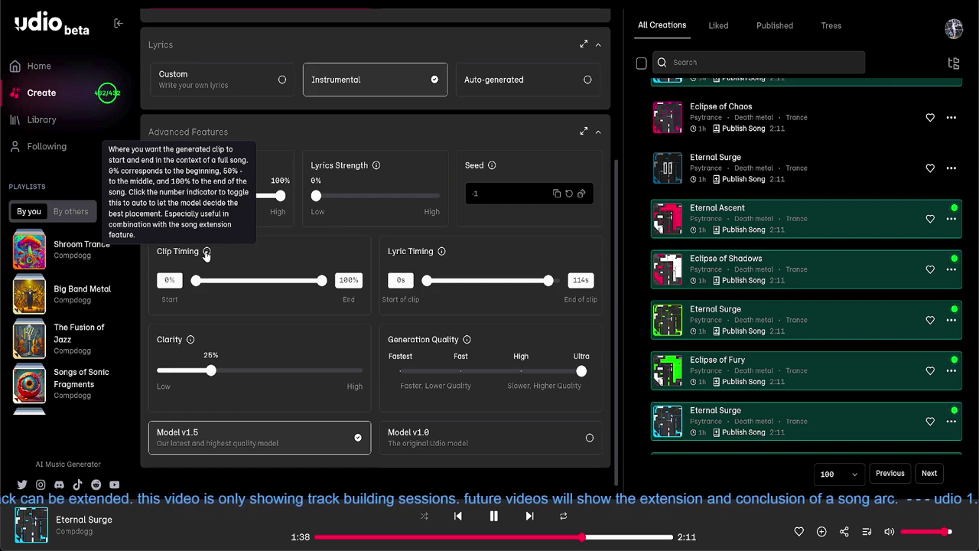
mouse_move(442, 255)
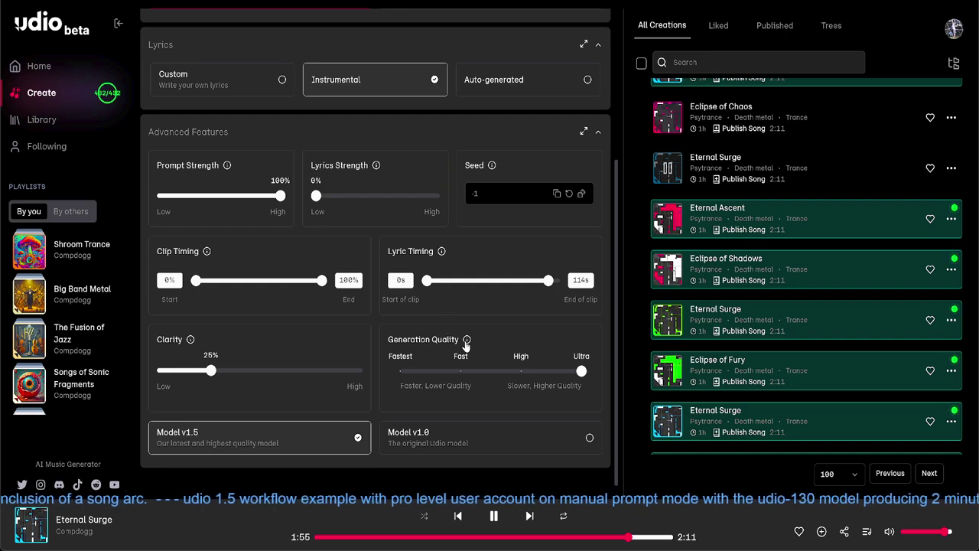
mouse_move(467, 343)
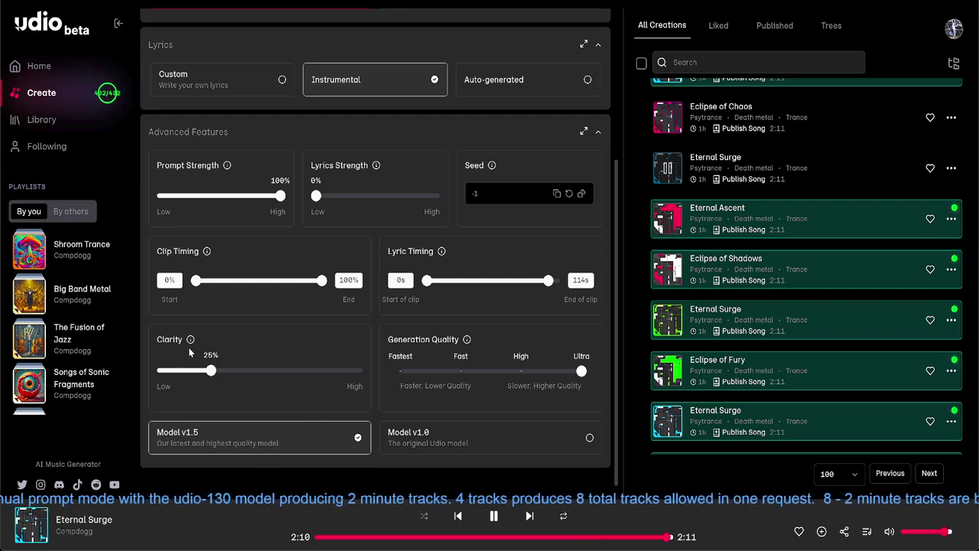
mouse_move(191, 340)
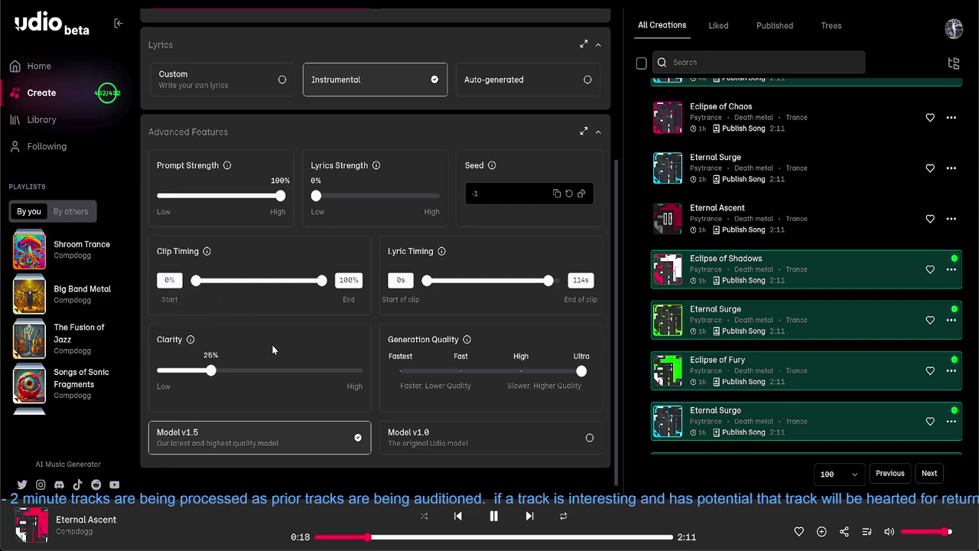
Step: Review the newly generated tracks and the older ones around Eternal Ascent in the creations list, plus the generation settings
scroll(644, 142, "up", 1)
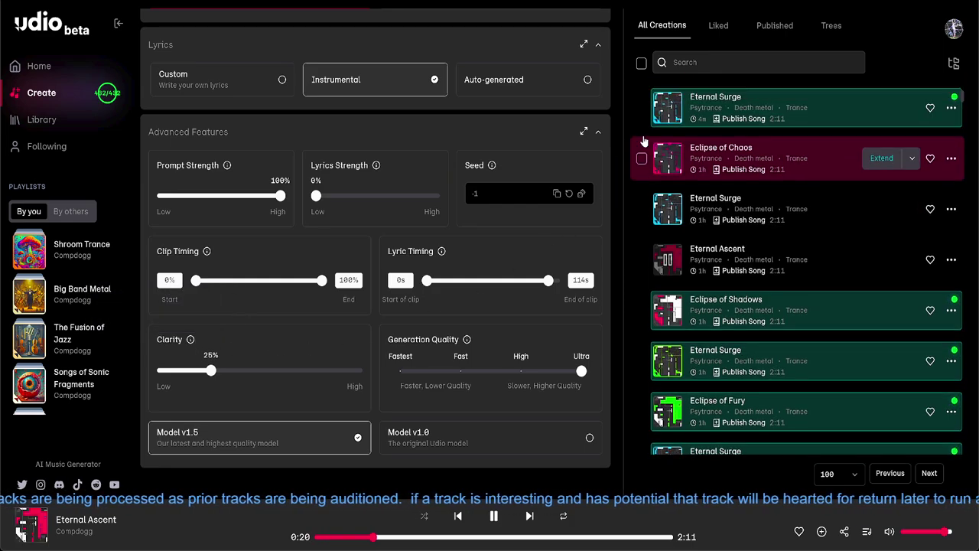
scroll(644, 142, "up", 5)
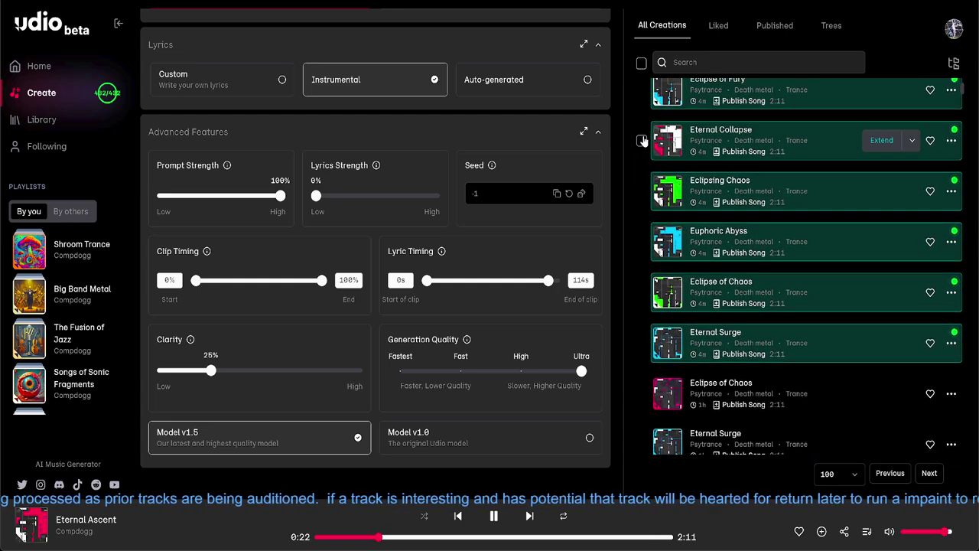
scroll(644, 140, "up", 3)
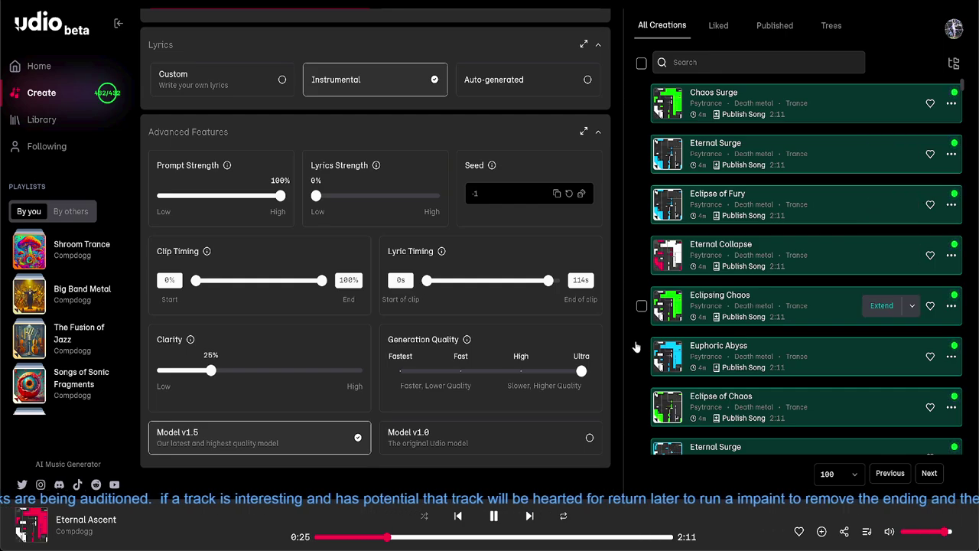
scroll(637, 402, "down", 1)
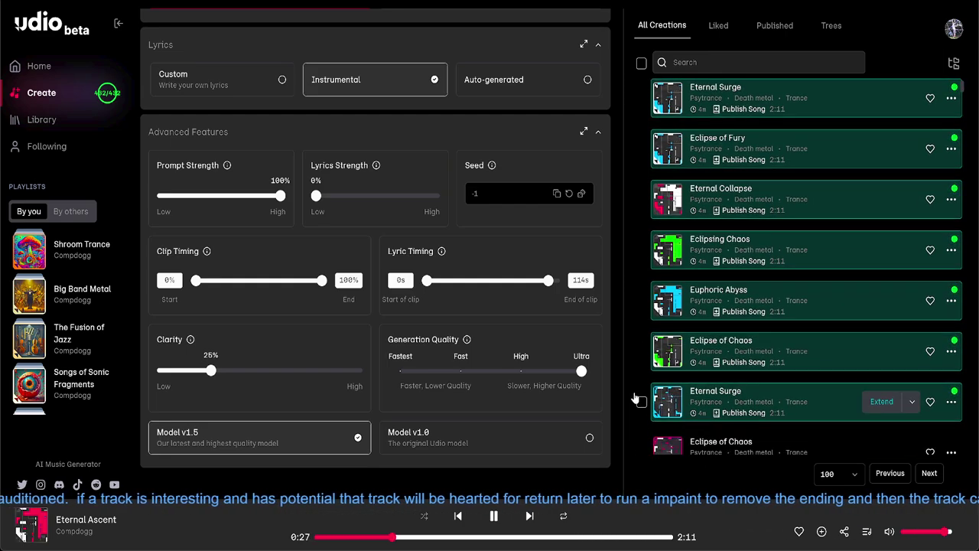
scroll(636, 399, "down", 1)
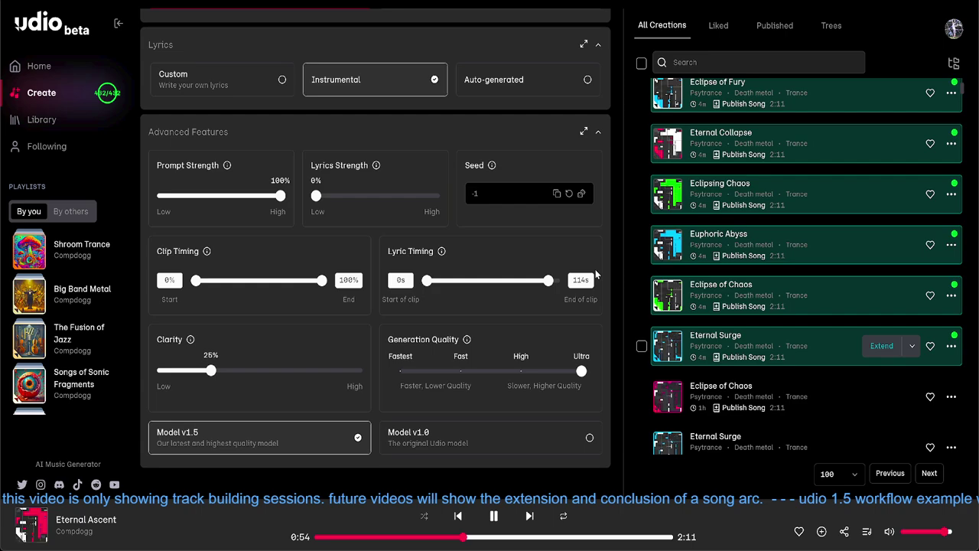
scroll(552, 54, "up", 2)
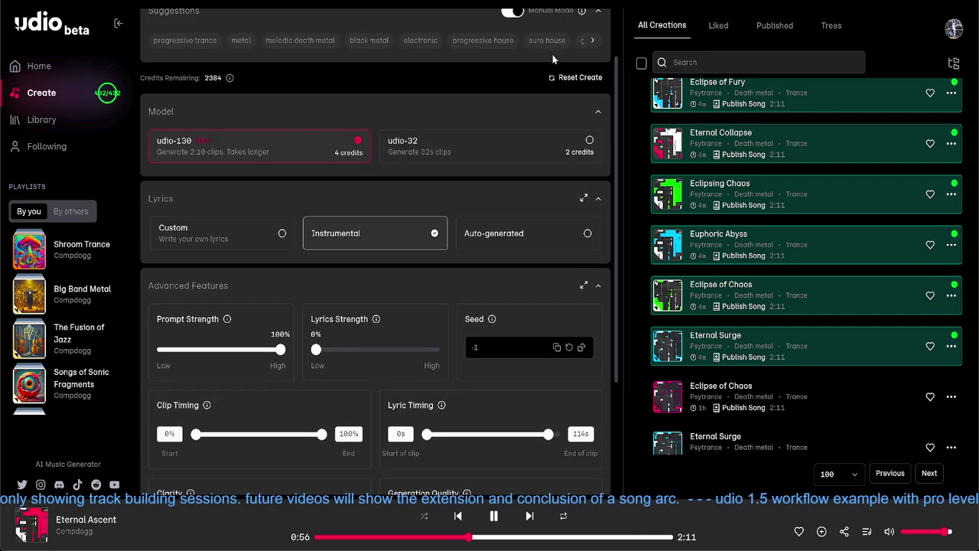
scroll(552, 55, "up", 1)
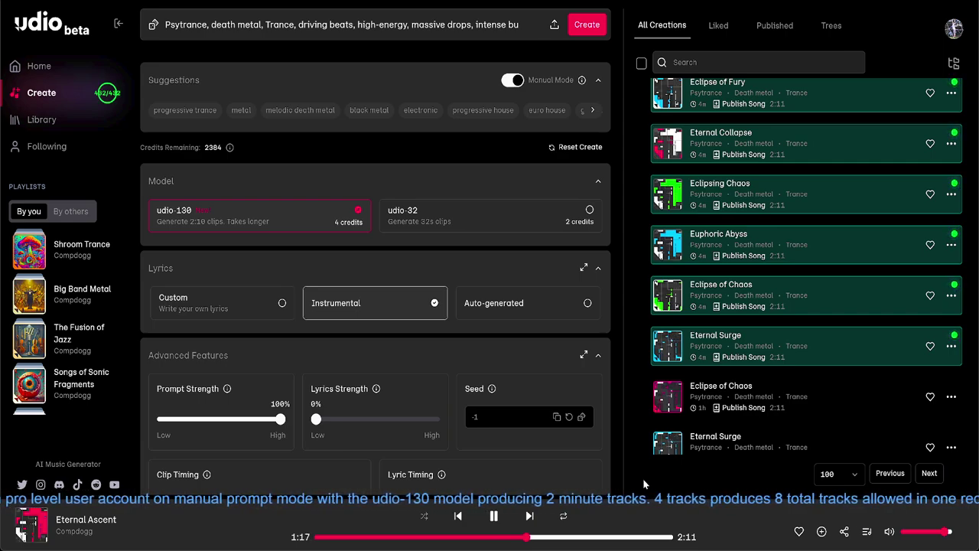
scroll(640, 459, "down", 2)
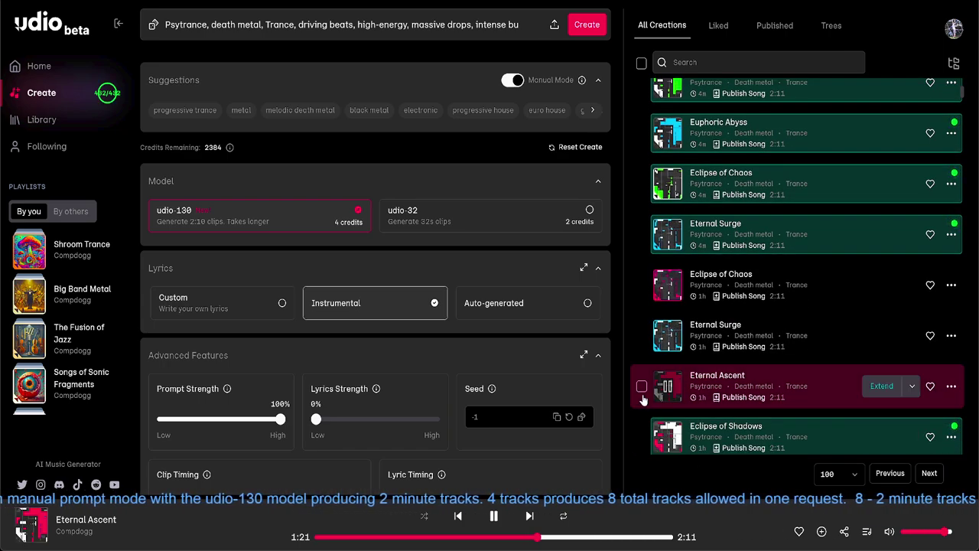
scroll(641, 396, "down", 3)
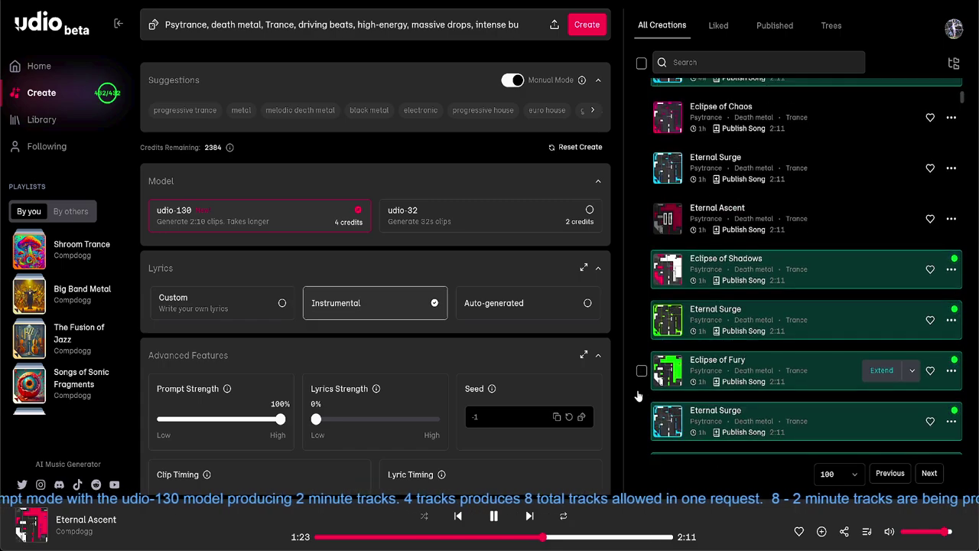
scroll(638, 395, "down", 2)
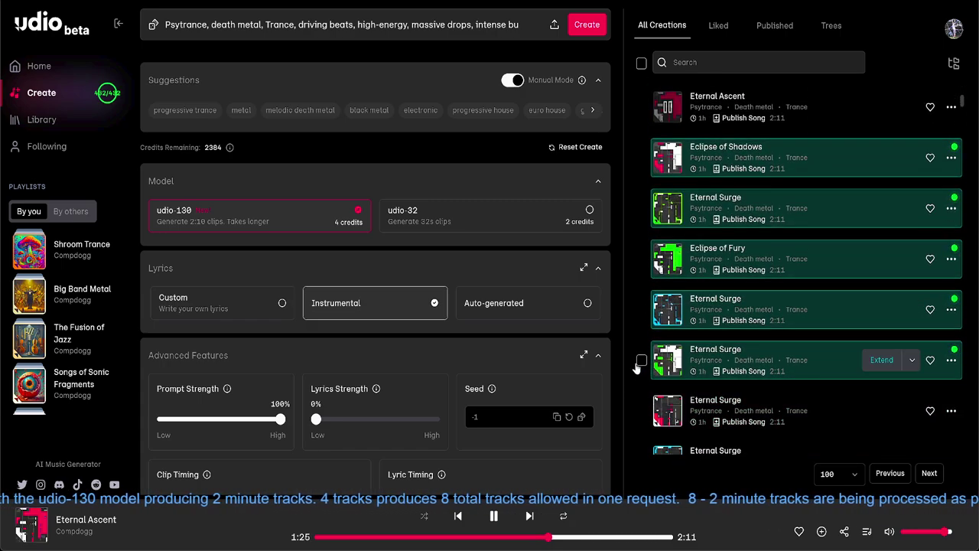
scroll(635, 368, "up", 5)
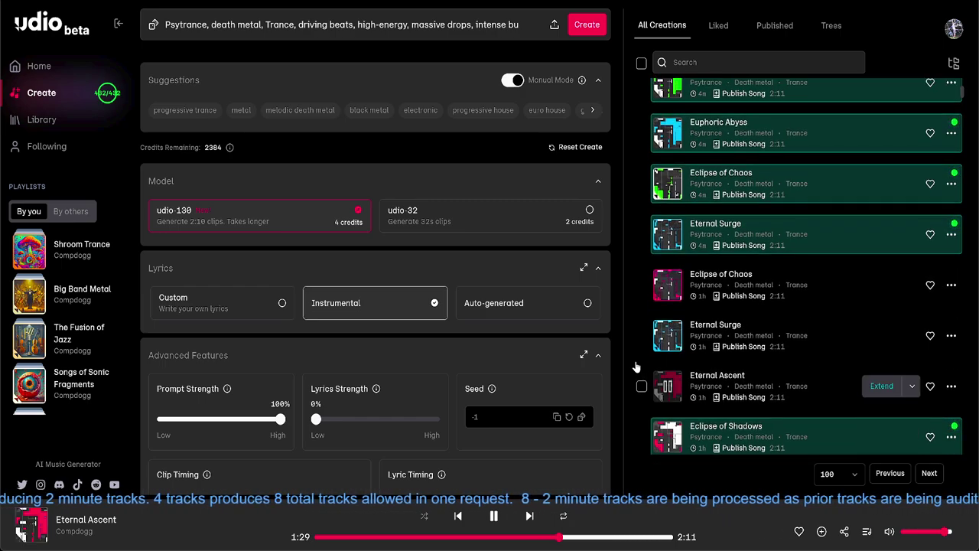
Step: Play the unplayed Chaos Surge track, the newest in the creations list
scroll(635, 367, "up", 1)
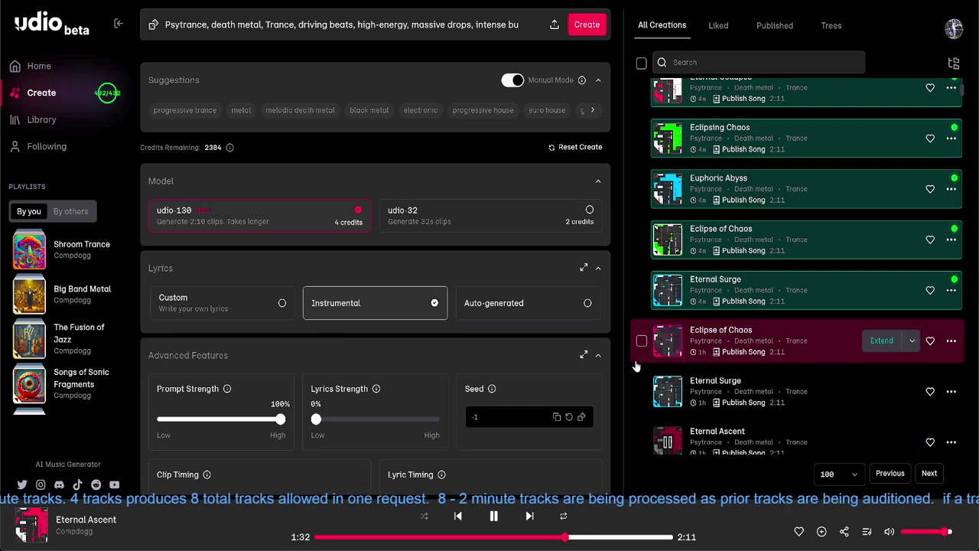
scroll(635, 365, "up", 1)
scroll(642, 340, "up", 1)
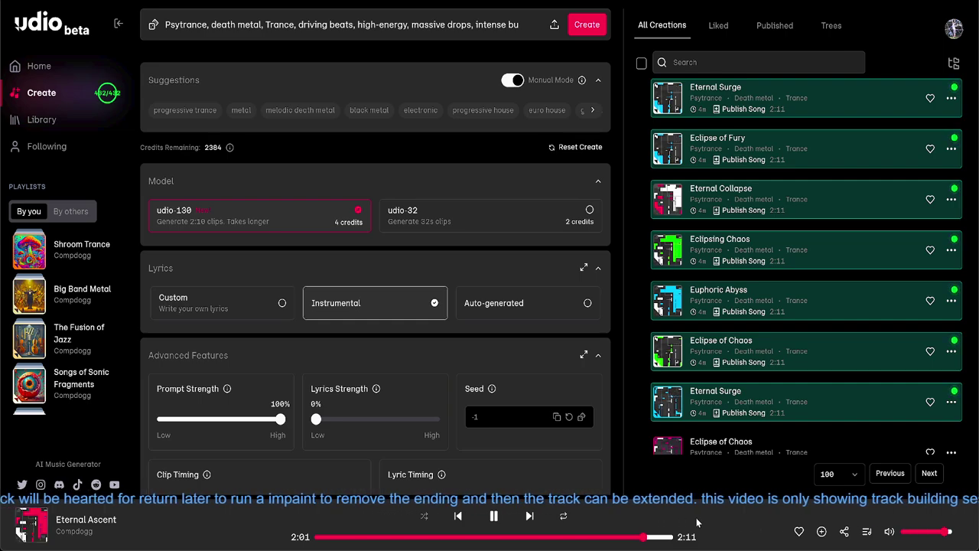
scroll(639, 433, "up", 2)
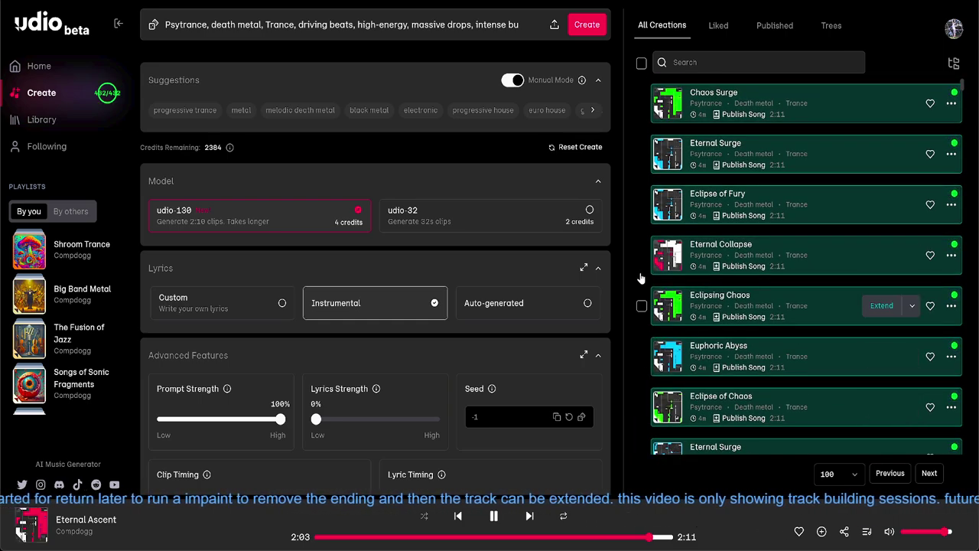
left_click(668, 106)
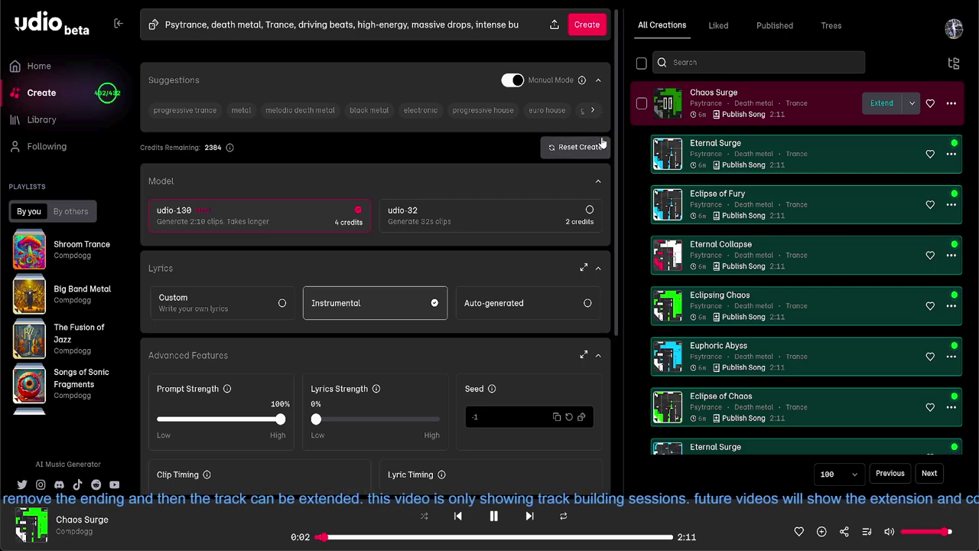
Step: Insert "electronic flute," into the prompt between "Trance," and "driving beats"
left_click(297, 24)
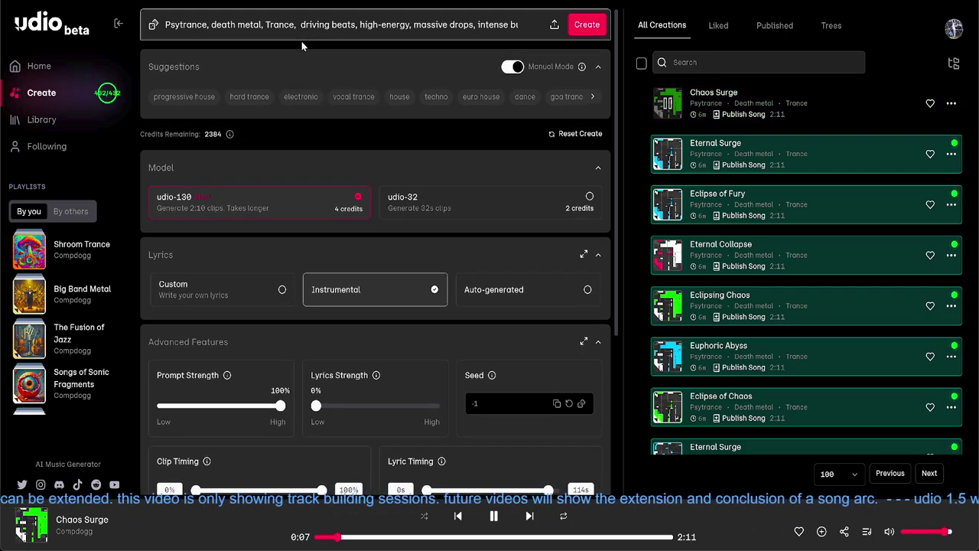
type("flu")
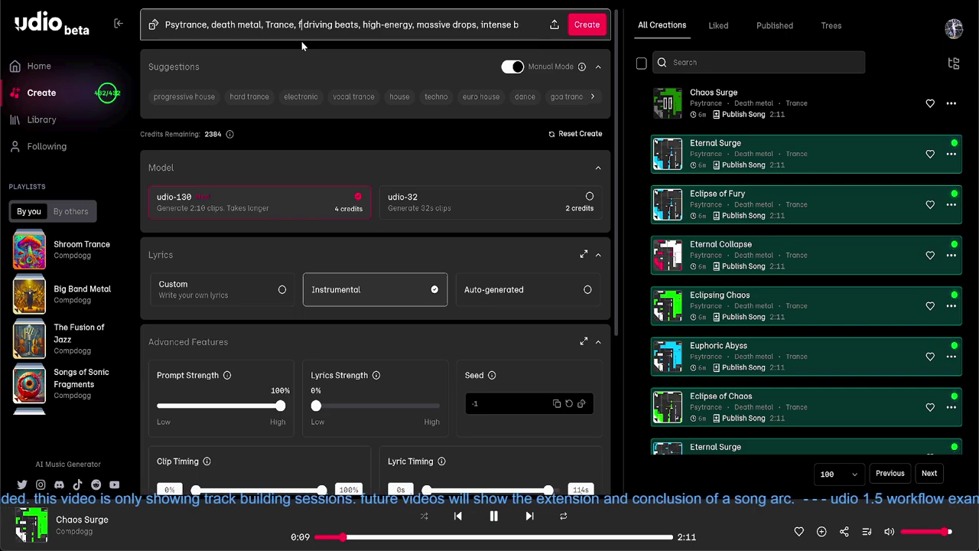
type("te")
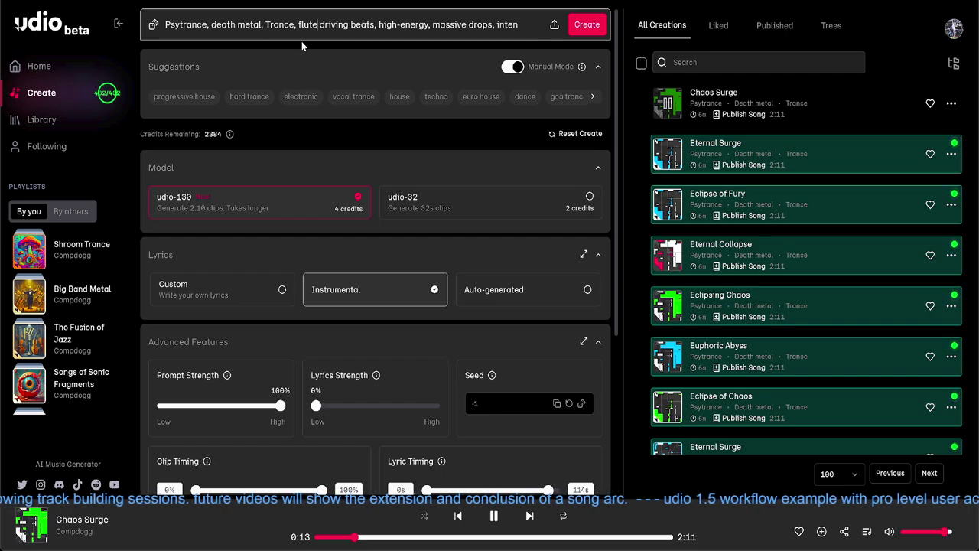
type(",")
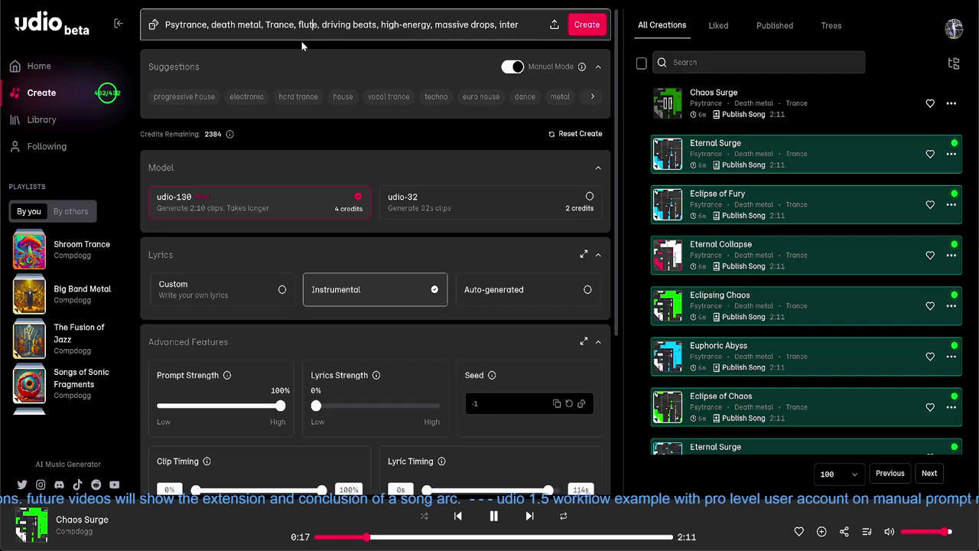
key("Left")
key("Left")
key("Left")
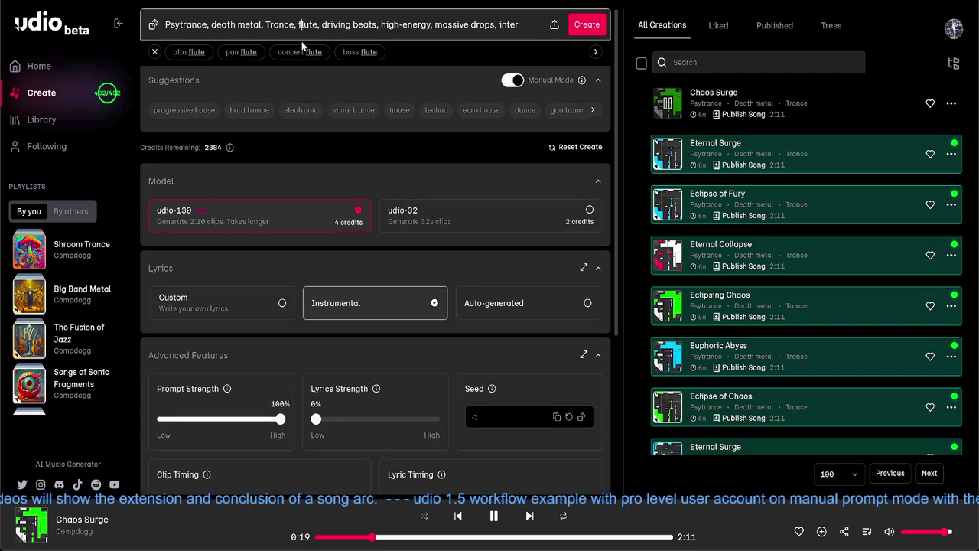
key("Left")
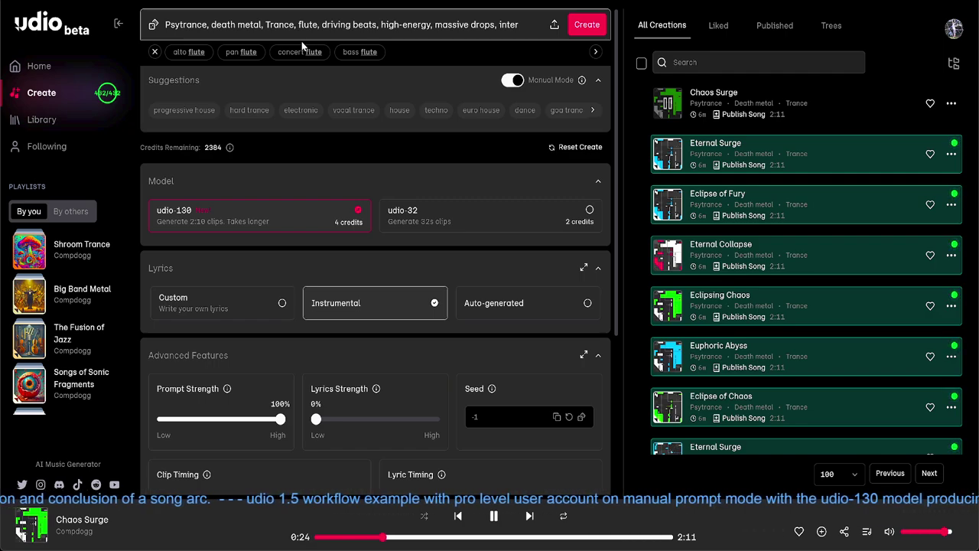
type("electro")
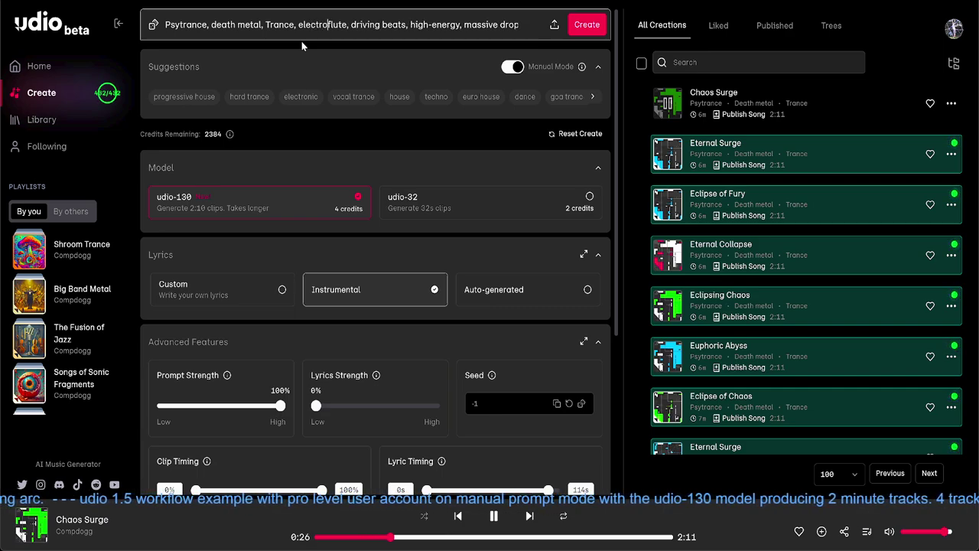
type("nic")
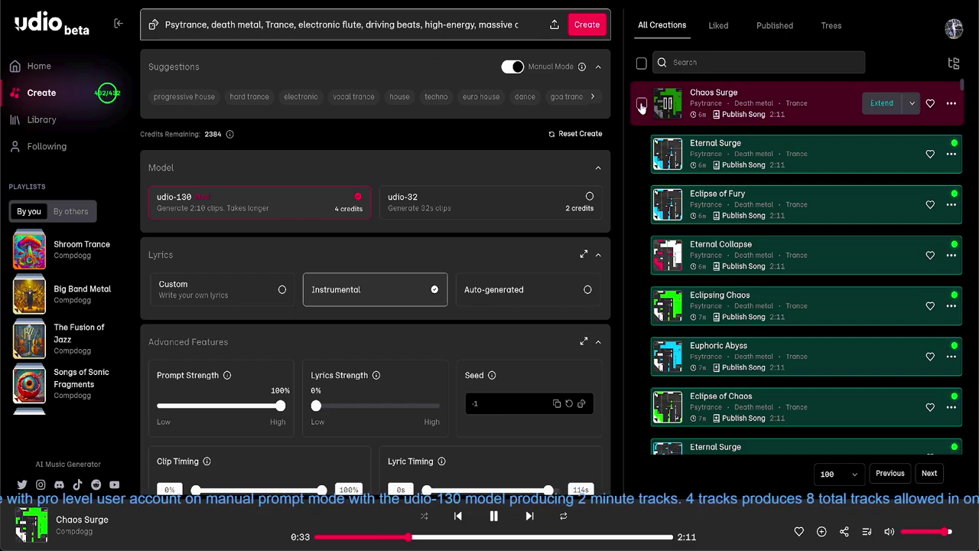
Step: Submit four instrumental udio-130 generation requests with the electronic flute prompt
left_click(587, 26)
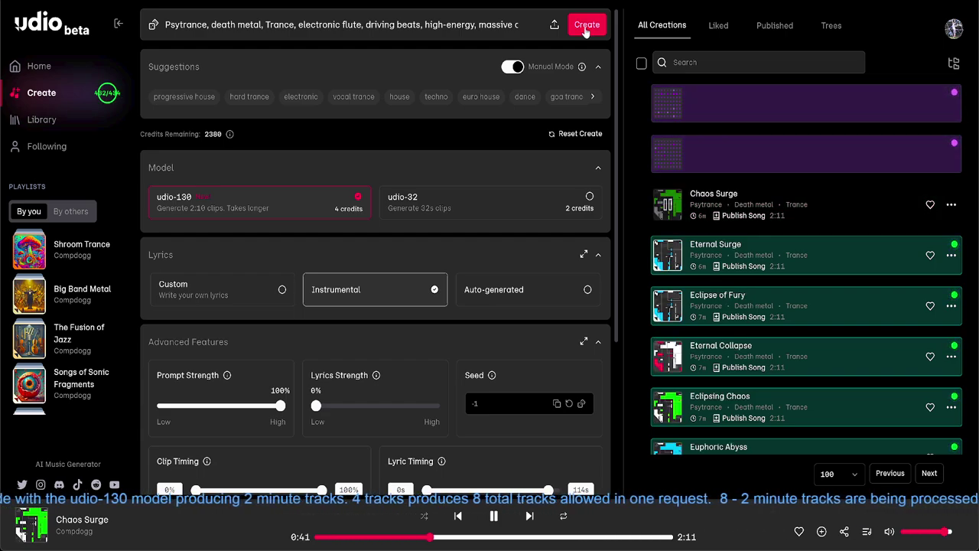
left_click(587, 28)
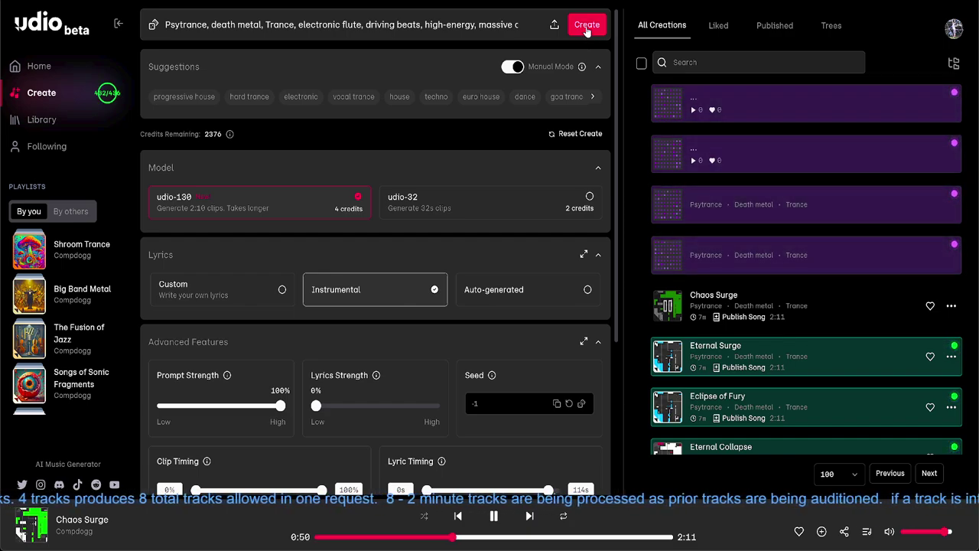
left_click(587, 27)
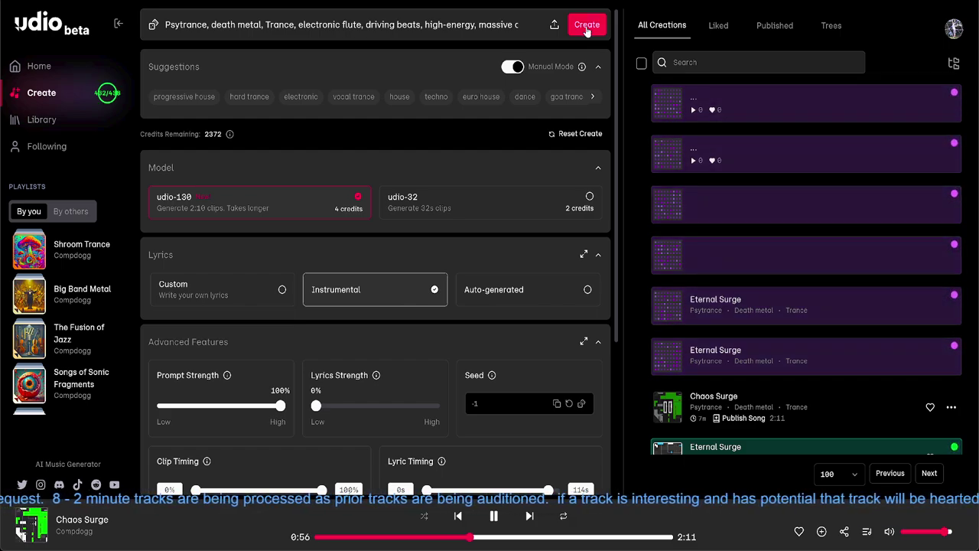
left_click(587, 25)
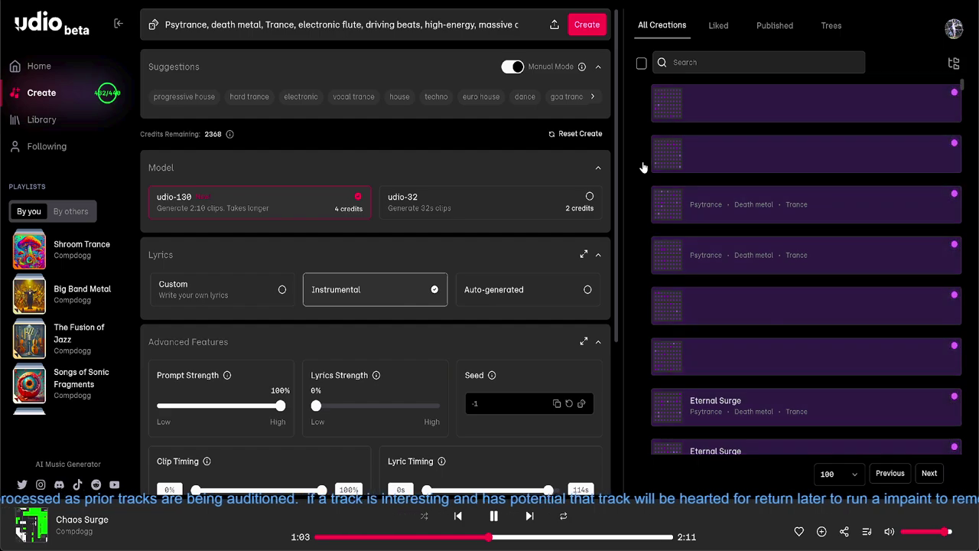
Step: Play the Eternal Surge track listed directly below Chaos Surge in the creations list
scroll(642, 167, "down", 3)
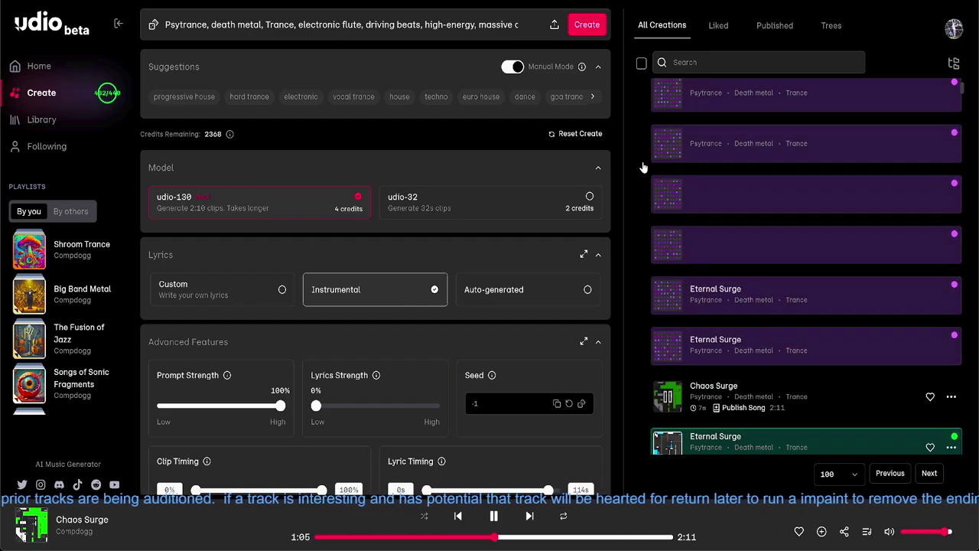
scroll(643, 168, "down", 1)
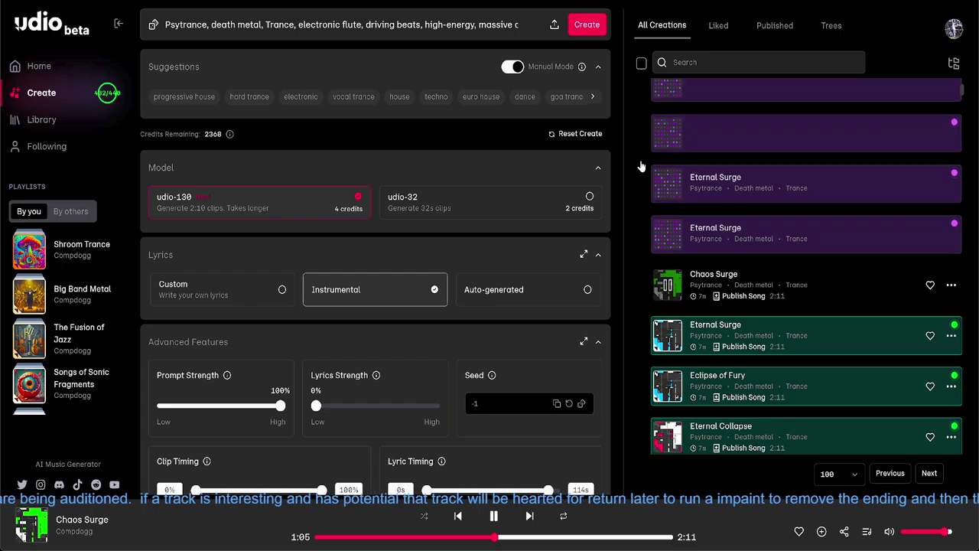
scroll(641, 166, "down", 1)
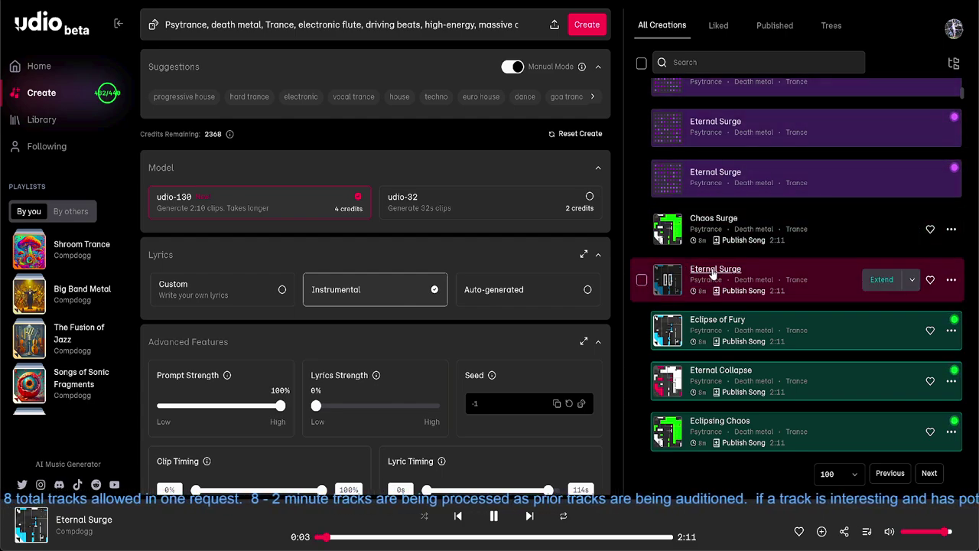
mouse_move(711, 273)
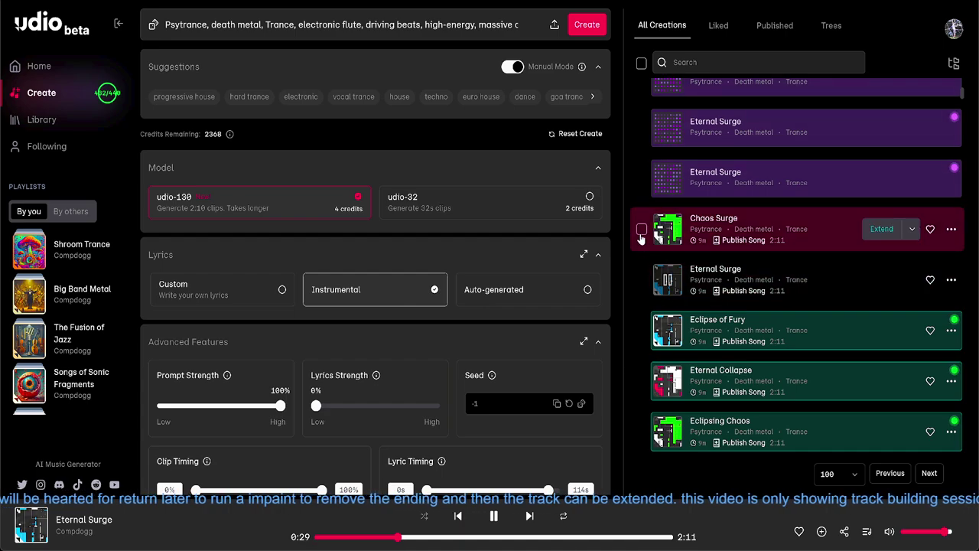
Step: Check the progress of the queued generations and the tracks around Eternal Surge in the creations list
scroll(643, 201, "up", 2)
scroll(643, 201, "up", 3)
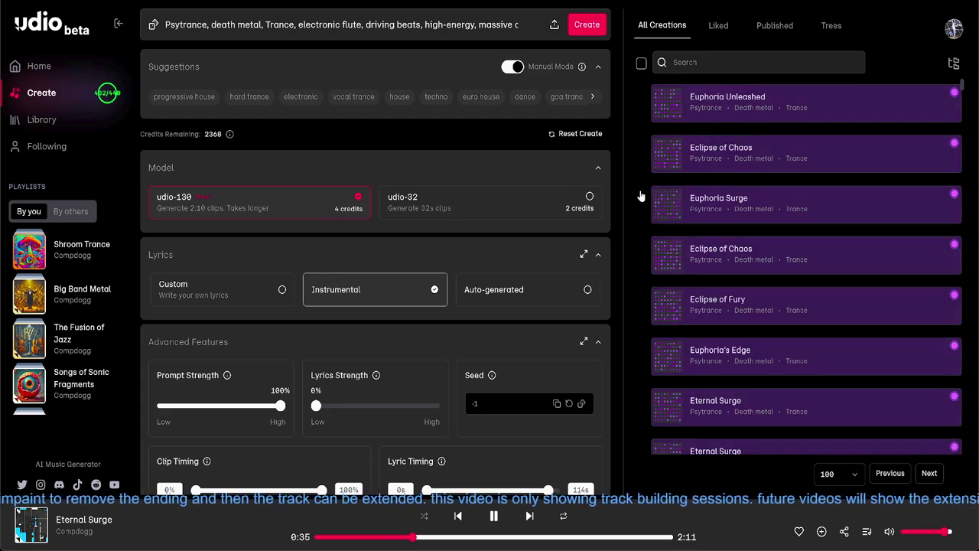
scroll(641, 197, "down", 1)
scroll(641, 197, "down", 3)
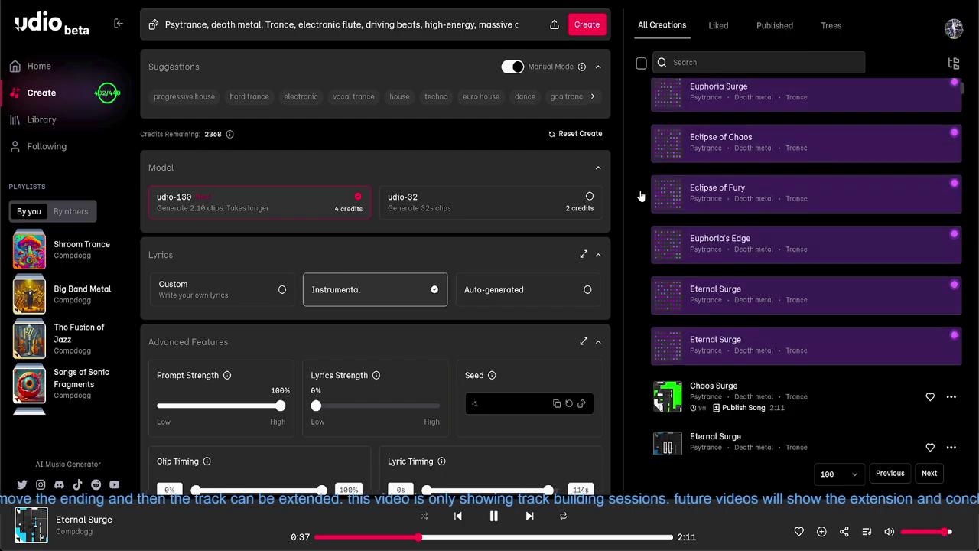
scroll(641, 197, "down", 2)
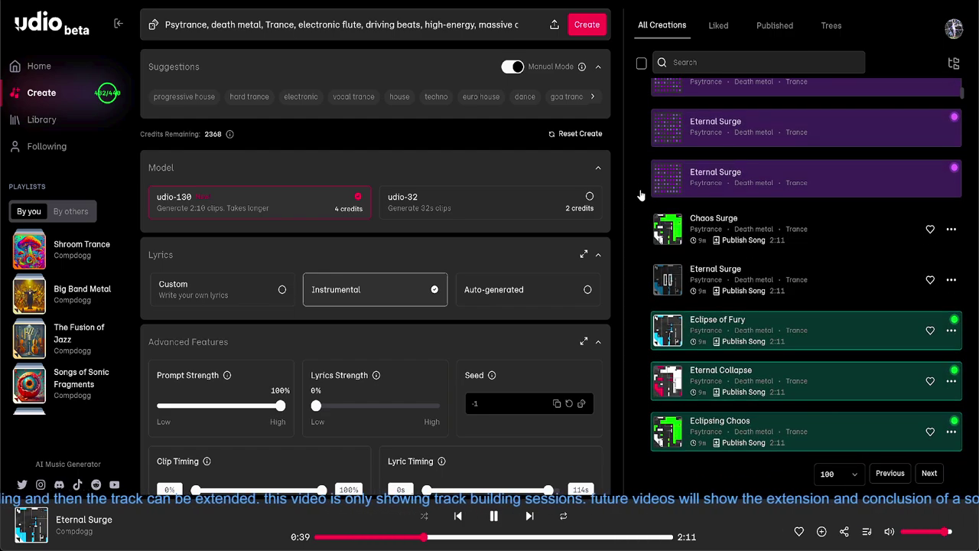
scroll(641, 196, "down", 1)
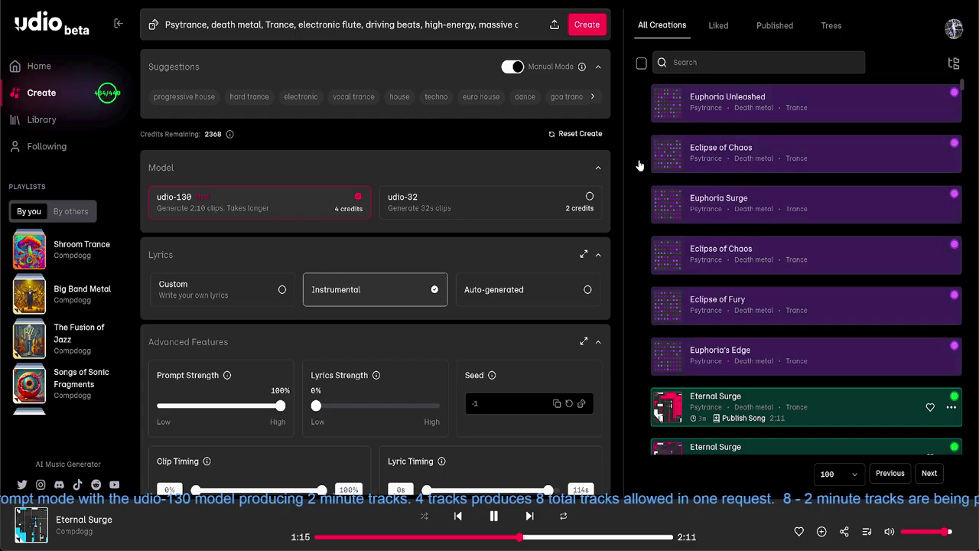
scroll(640, 166, "down", 2)
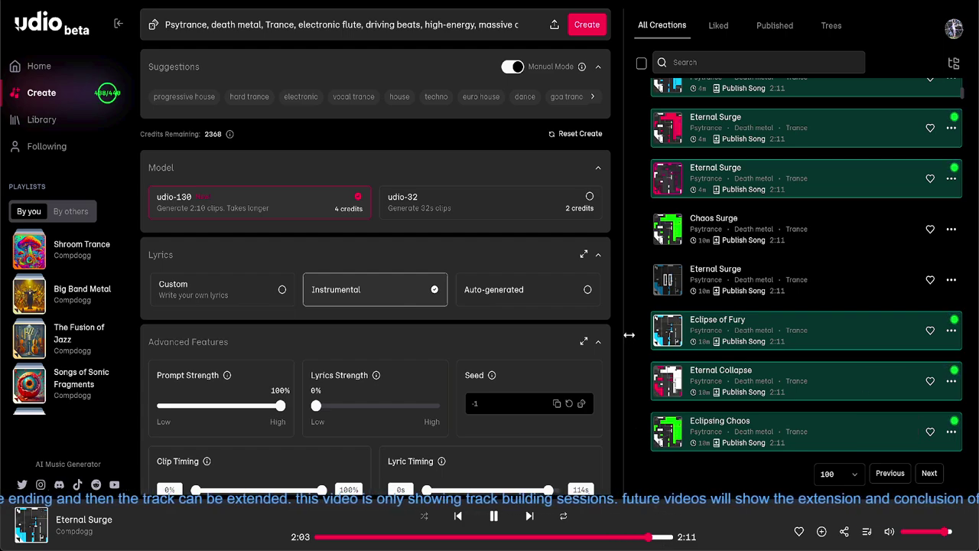
Step: Play the Eclipse of Fury track below Eternal Surge, and switch playback to the newest track, Euphoria Unleashed
scroll(645, 283, "up", 4)
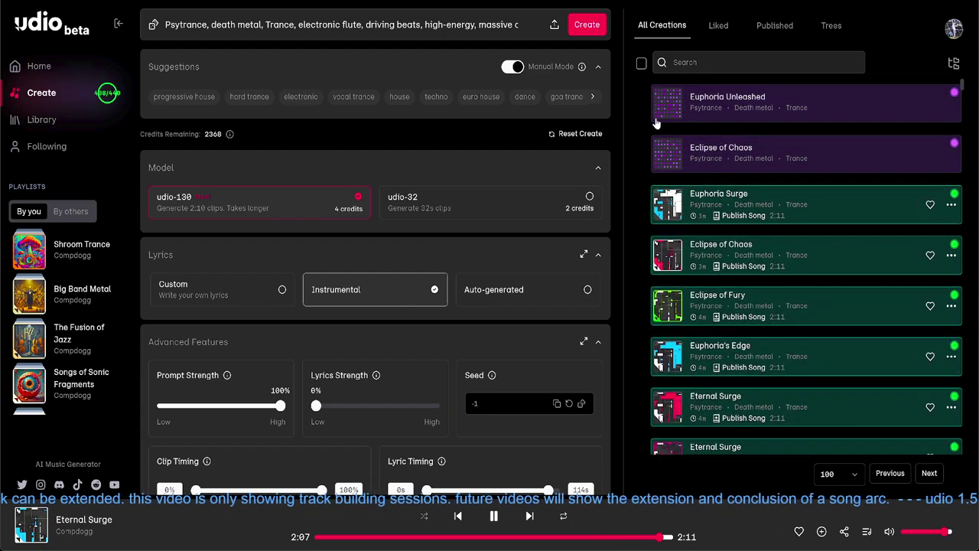
scroll(635, 312, "down", 5)
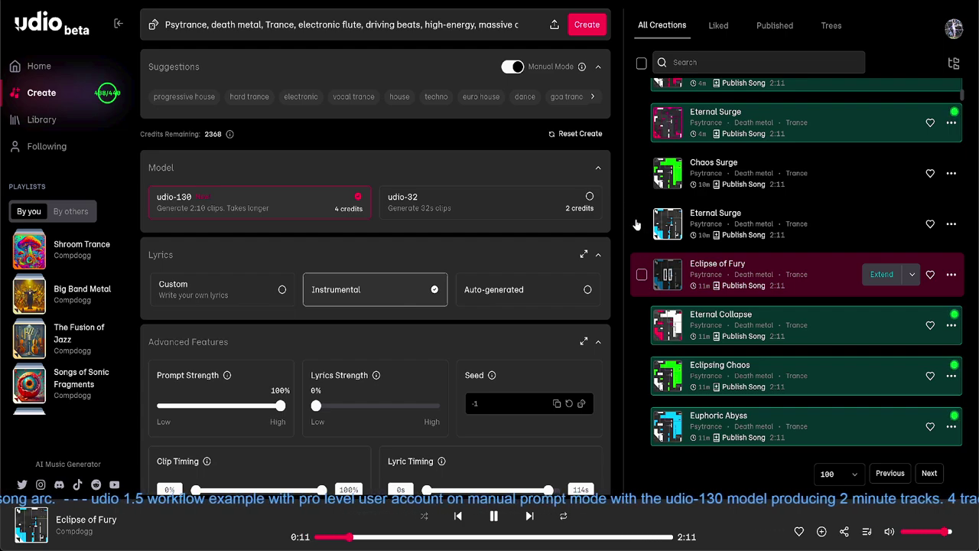
scroll(643, 202, "up", 5)
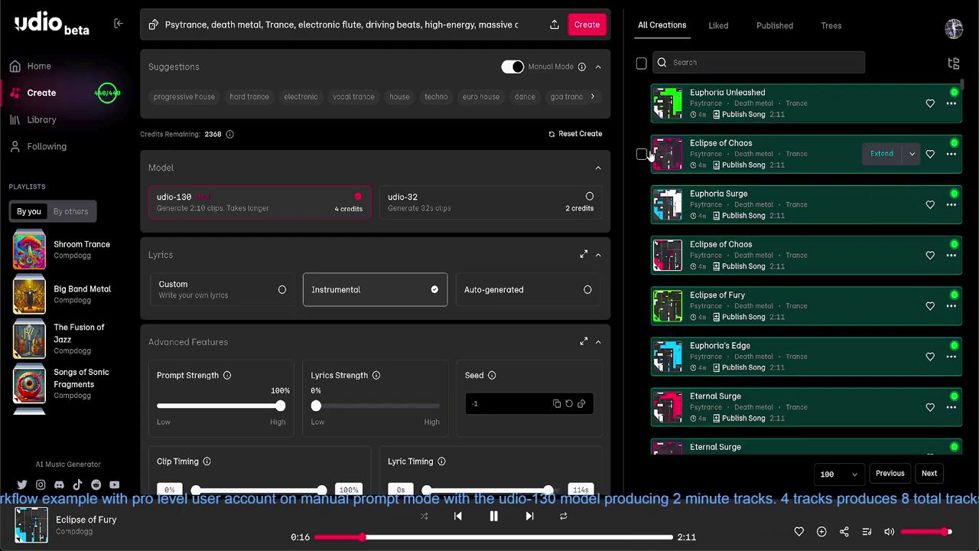
left_click(665, 105)
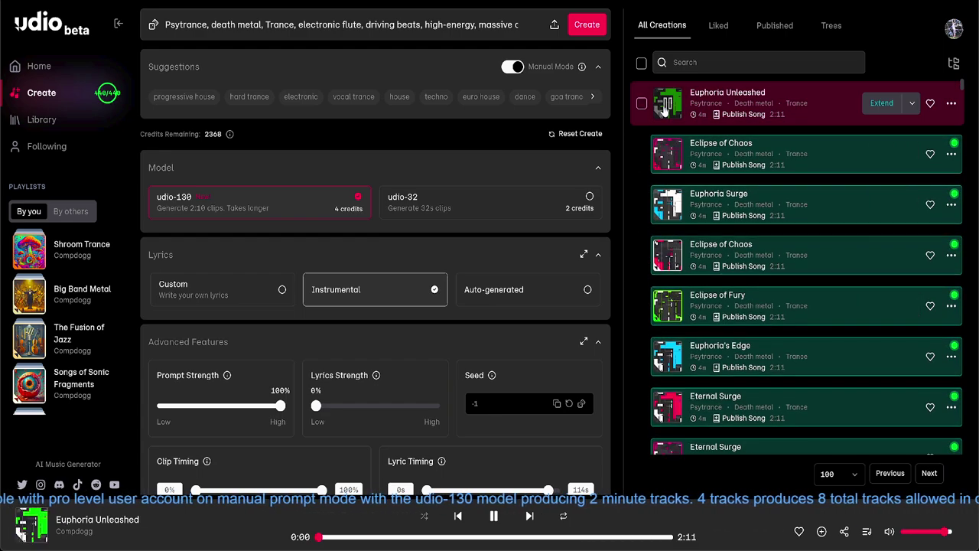
Step: Submit four more udio-130 generations of the electronic flute prompt and look over the queued and unplayed tracks around Euphoria Unleashed
left_click(594, 28)
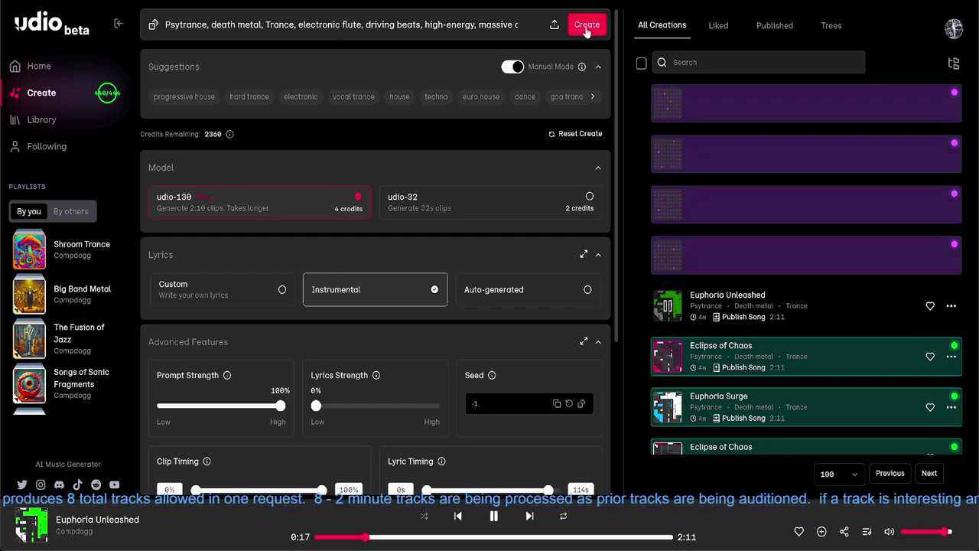
left_click(587, 27)
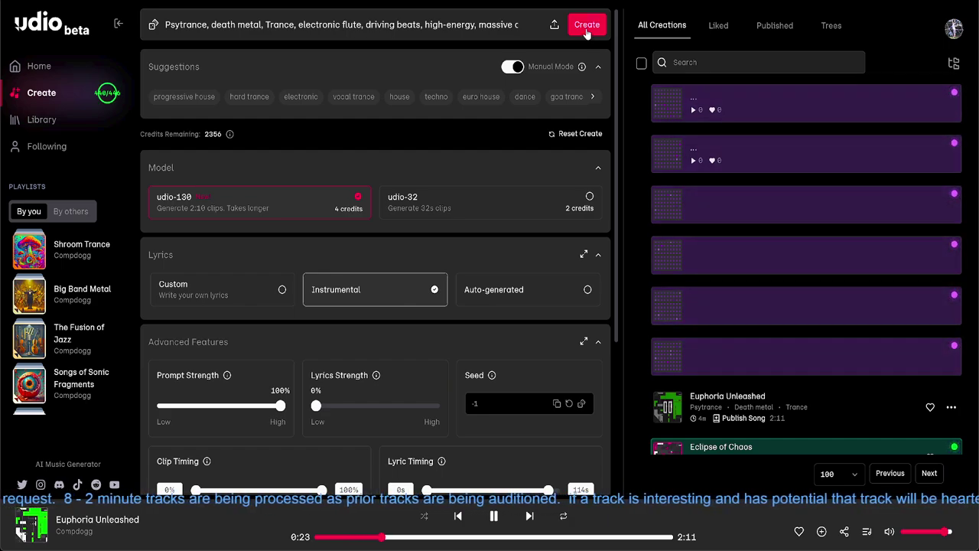
left_click(588, 28)
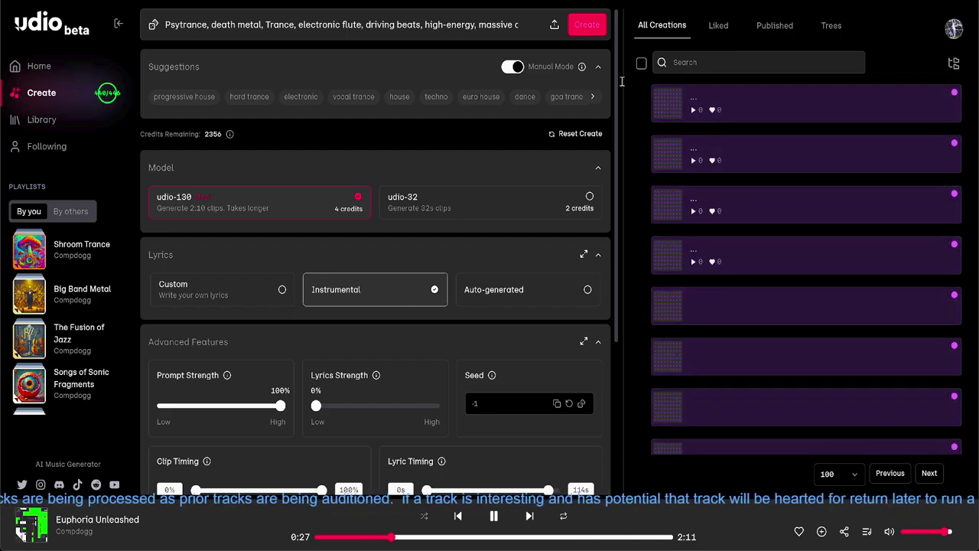
scroll(644, 294, "down", 3)
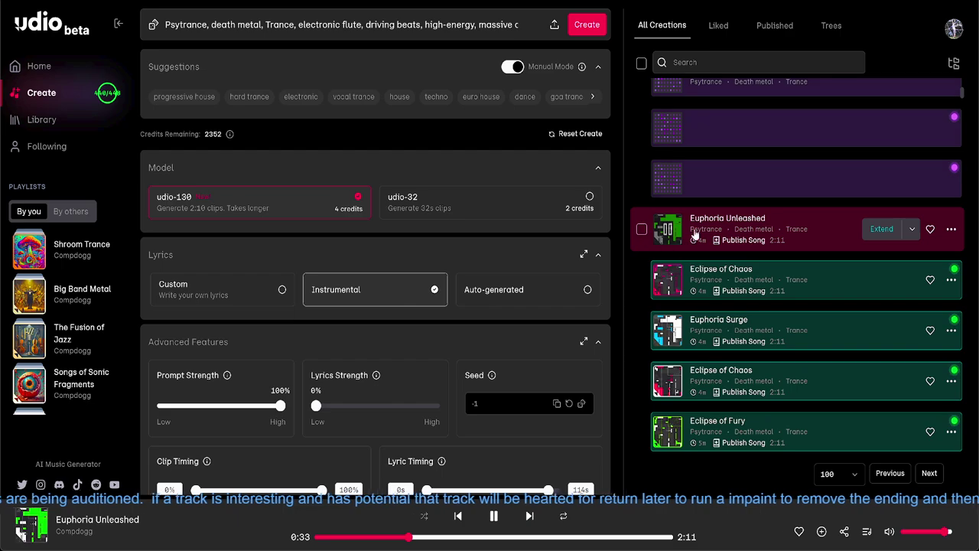
mouse_move(717, 222)
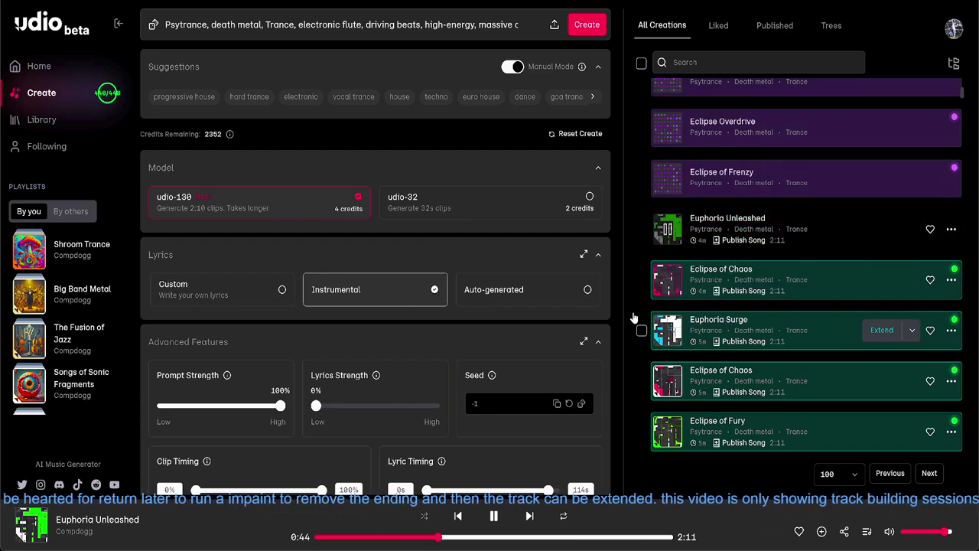
mouse_move(711, 274)
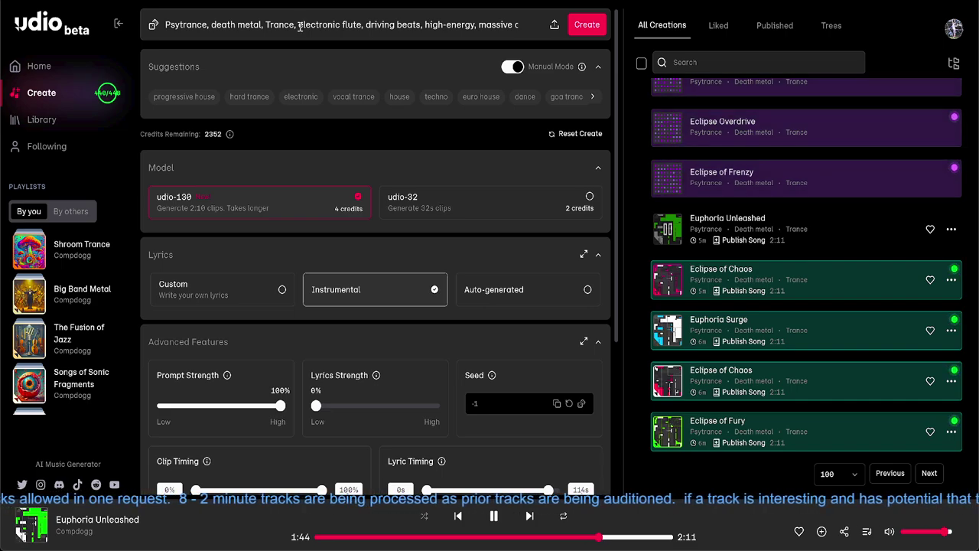
Step: Replace "electronic flute" with "sitar" after "Trance" in the prompt
left_click_drag(298, 26, 362, 25)
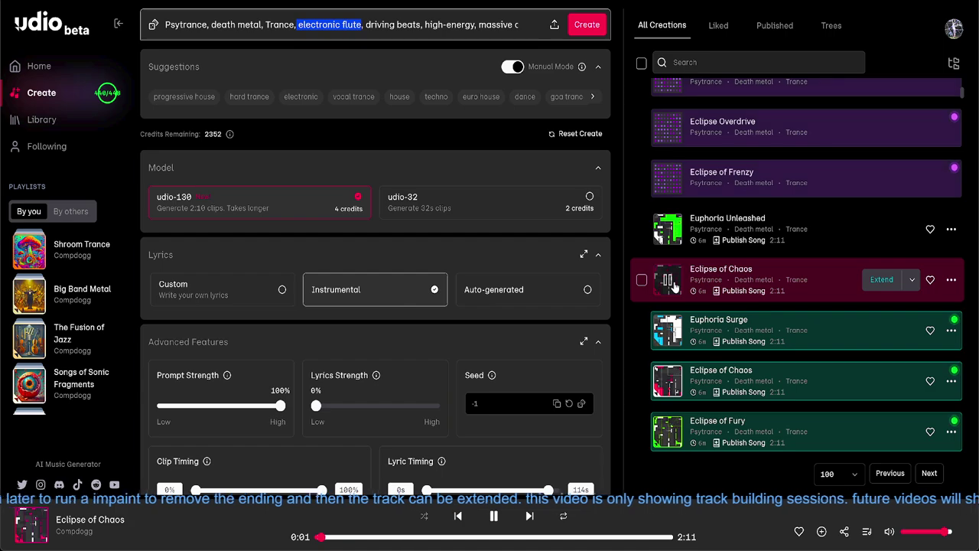
left_click(366, 34)
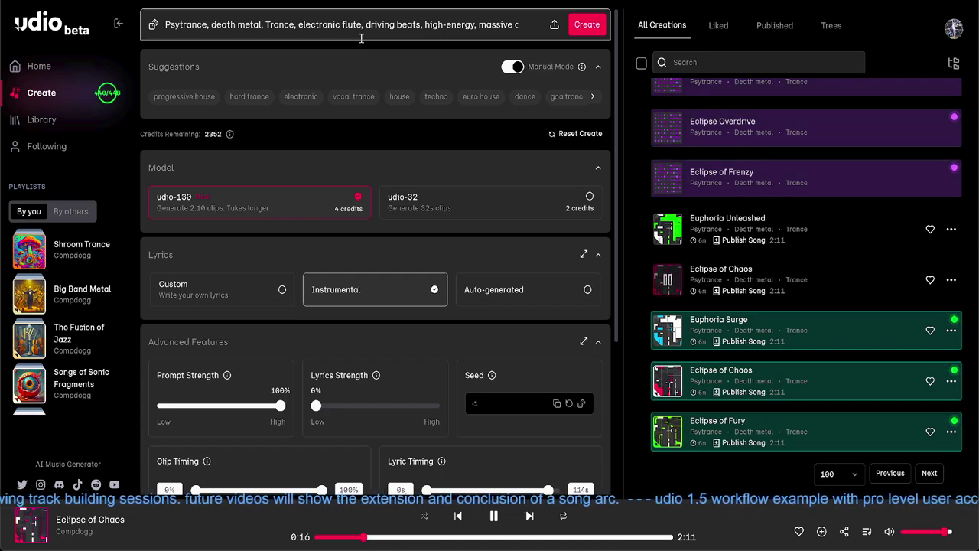
key("BackSpace")
key("BackSpace")
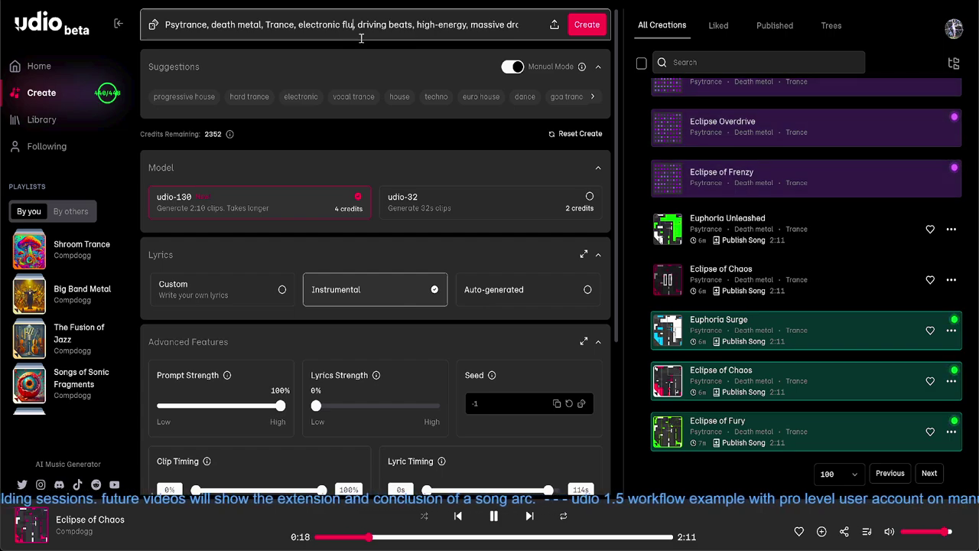
key("BackSpace")
key("BackSpace")
key("End")
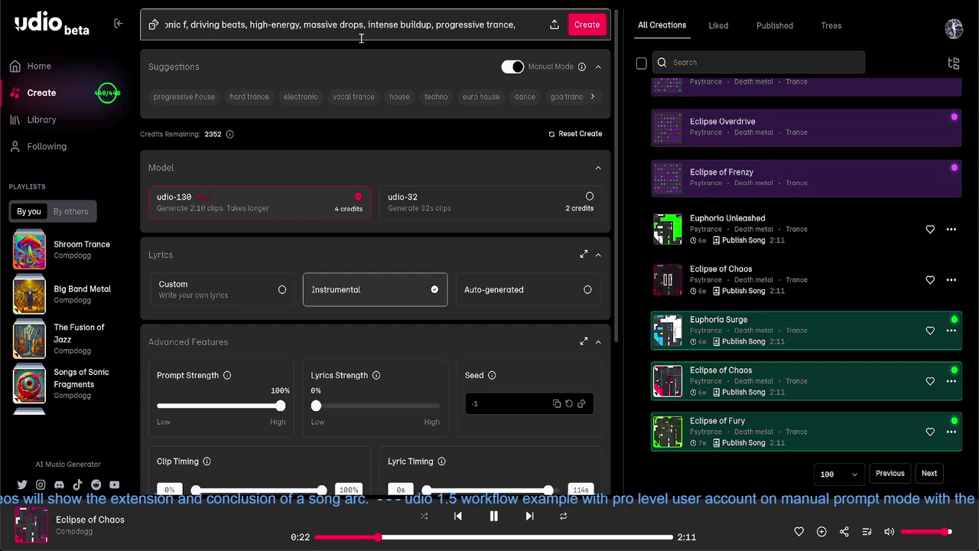
left_click(361, 38)
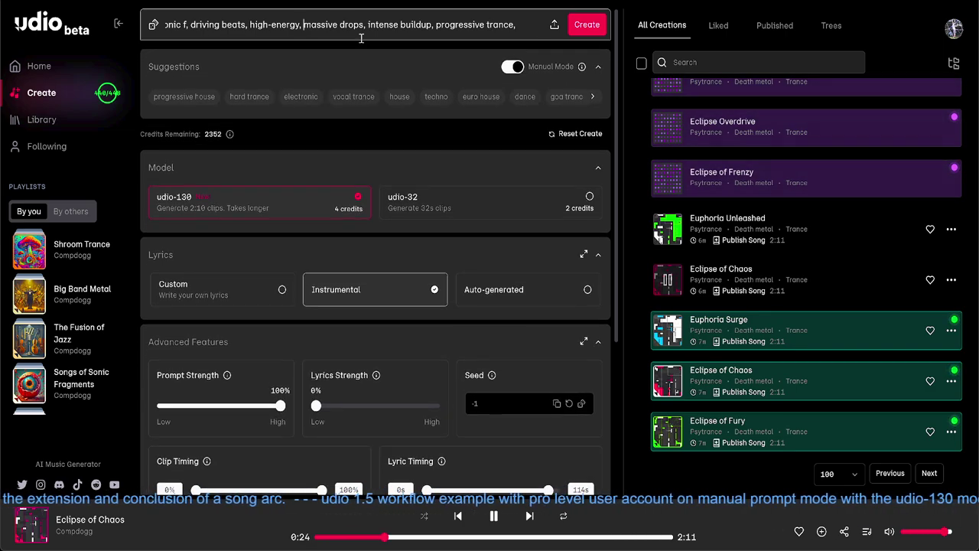
key("Left")
key("Left")
key("Left")
key("Left")
key("Left")
key("Left")
key("Left")
key("Left")
key("Left")
key("Left")
key("Left")
key("Left")
key("Left")
key("Left")
key("Left")
key("Left")
key("Left")
key("Left")
key("Left")
key("Left")
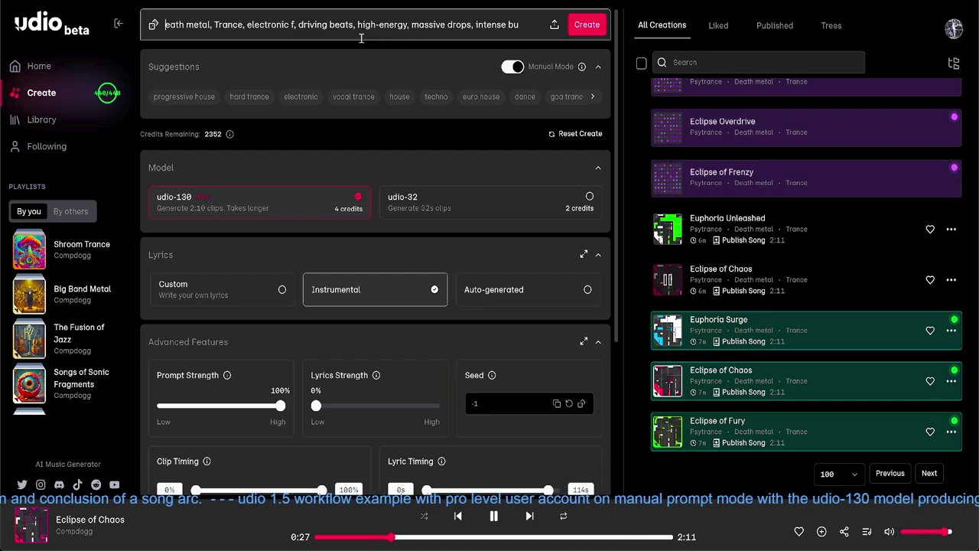
key("Left")
key("Left")
key("Left")
key("Left")
key("Left")
key("Left")
key("Left")
key("Left")
key("Left")
key("Left")
key("Left")
key("Left")
key("Right")
key("Right")
key("Right")
key("Right")
key("Right")
key("Right")
key("Right")
key("Right")
key("Right")
key("Right")
key("Right")
key("Right")
key("Right")
key("Right")
key("Right")
key("Right")
key("Right")
key("Right")
key("Right")
key("Right")
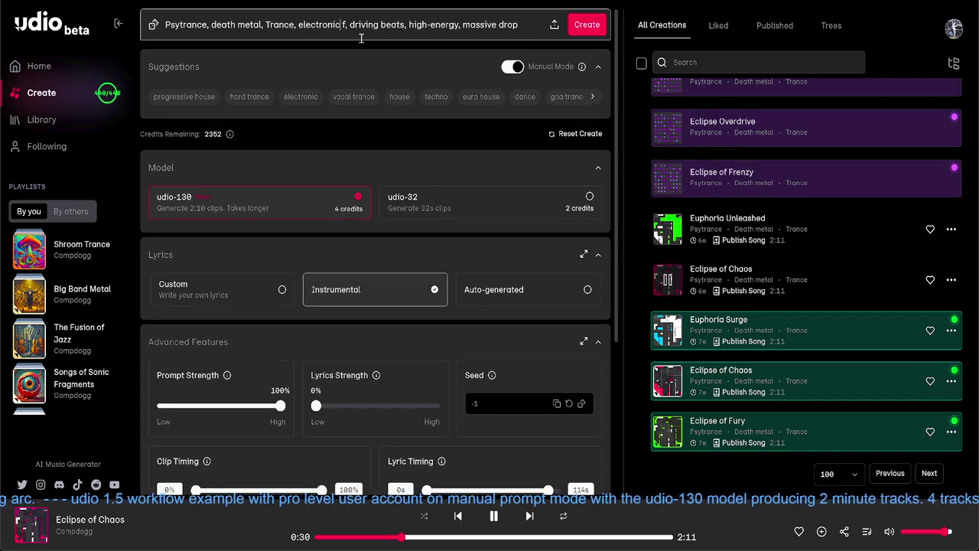
key("Right")
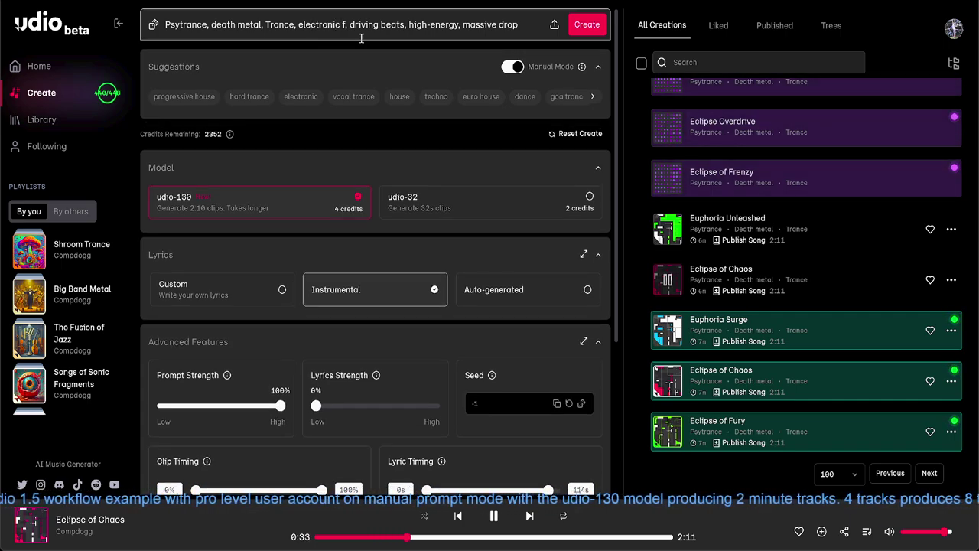
key("Delete")
key("BackSpace")
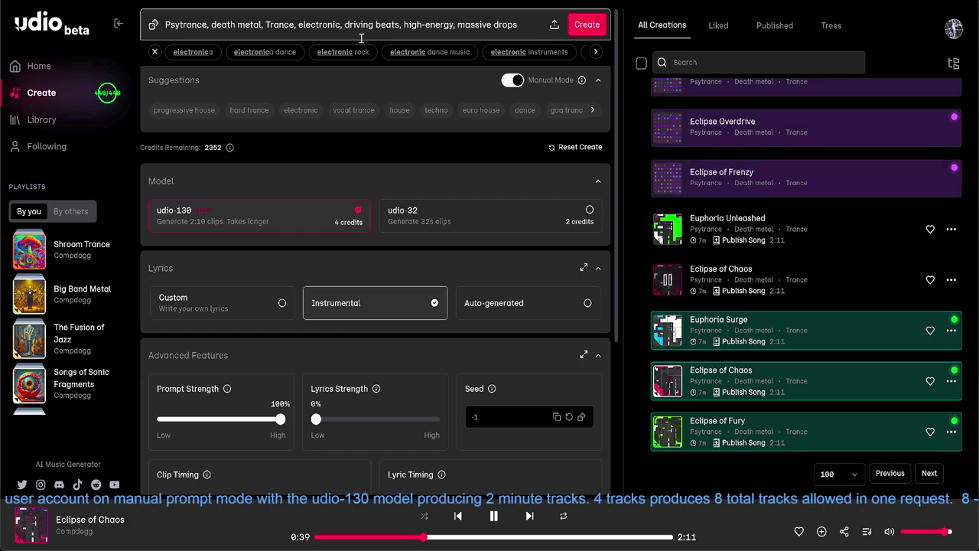
key("BackSpace")
key("BackSpace")
key("BackSpace")
key("BackSpace")
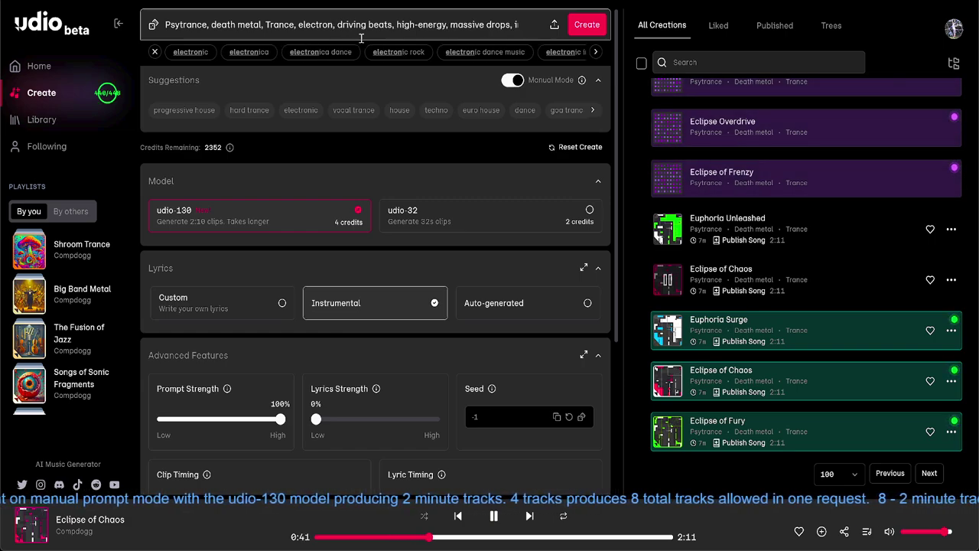
key("BackSpace")
key("BackSpace")
key("BackSpace")
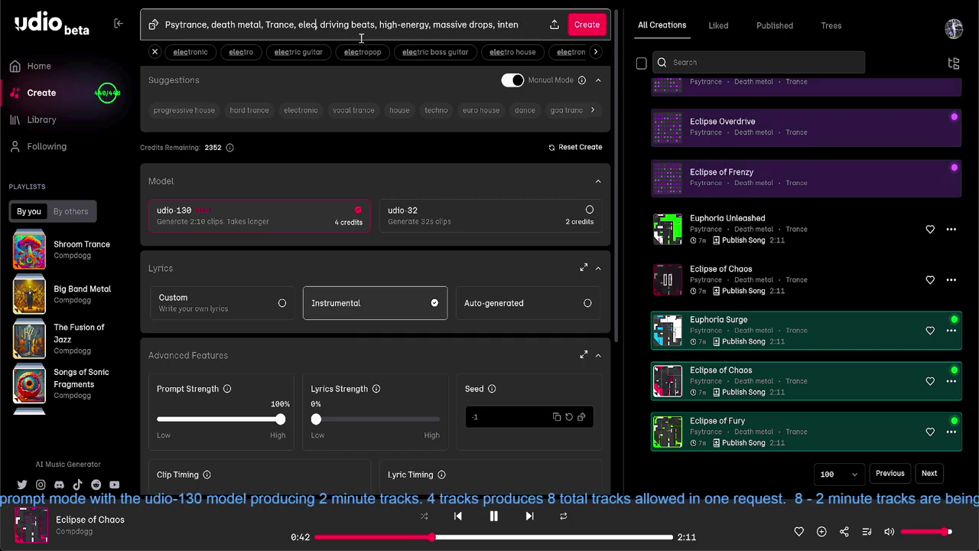
key("BackSpace")
key("BackSpace")
key("BackSpace")
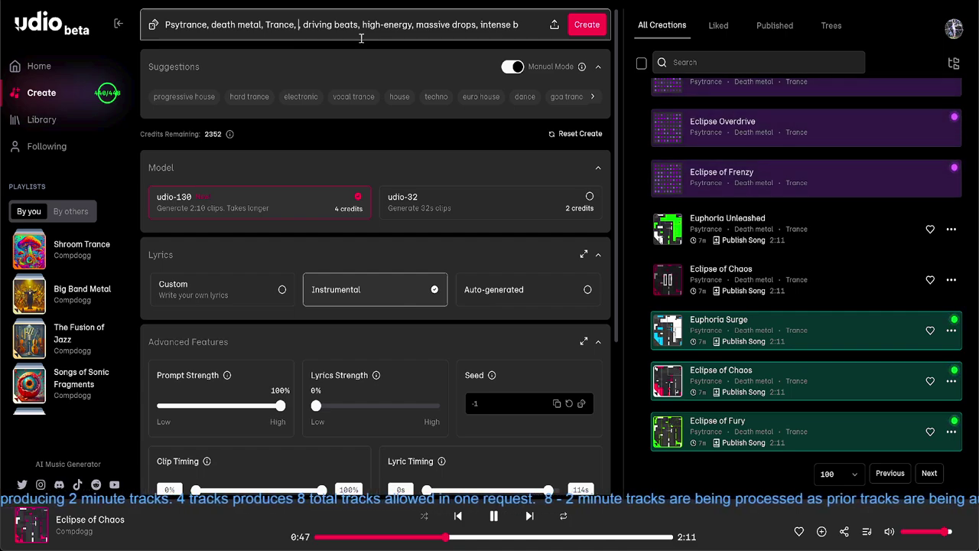
type("sitar")
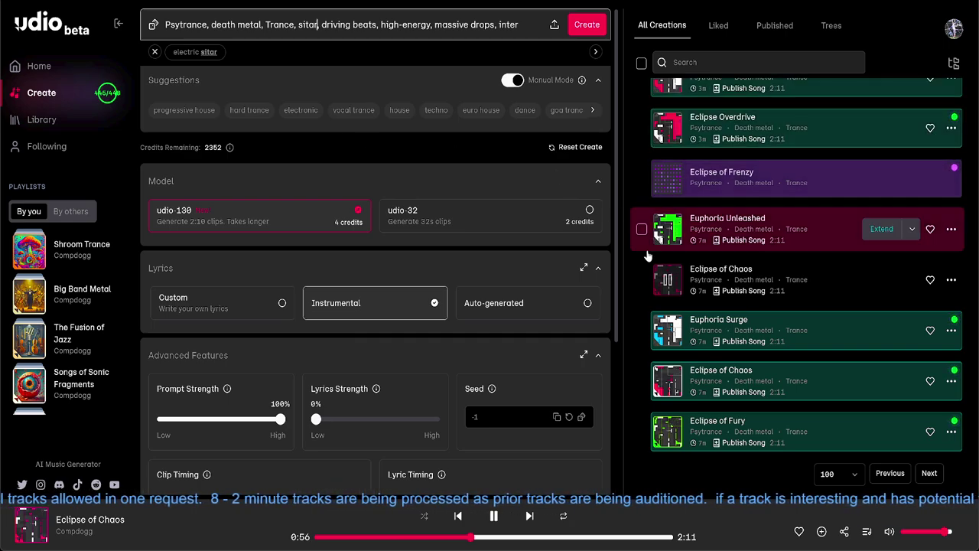
Step: Check the newly generated tracks above Euphoria Unleashed and the queued Eclipse of Frenzy in the creations list
mouse_move(643, 281)
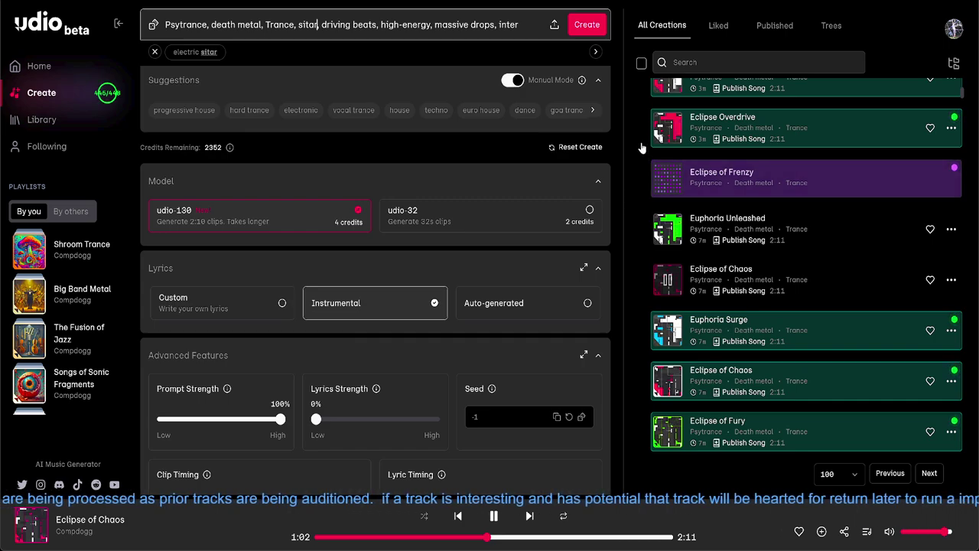
scroll(641, 146, "up", 5)
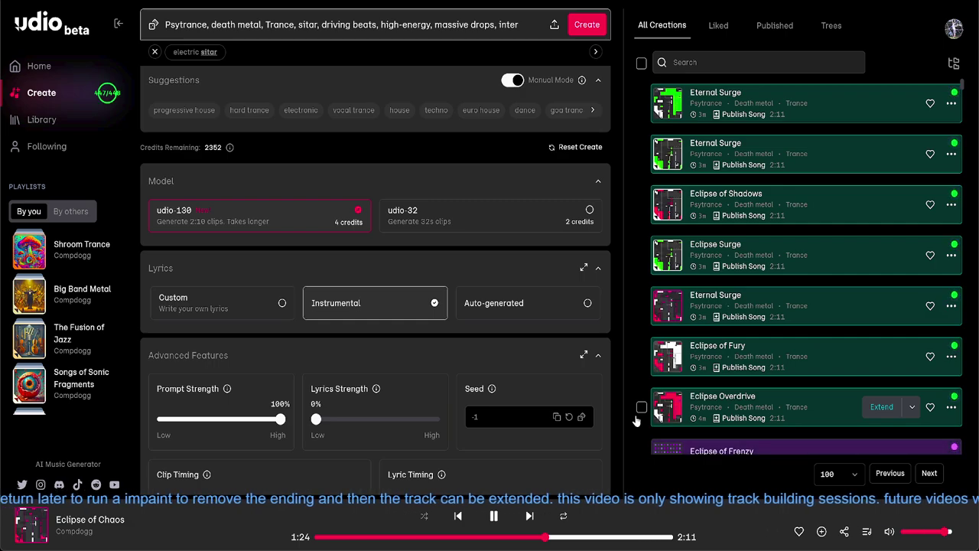
scroll(642, 342, "down", 1)
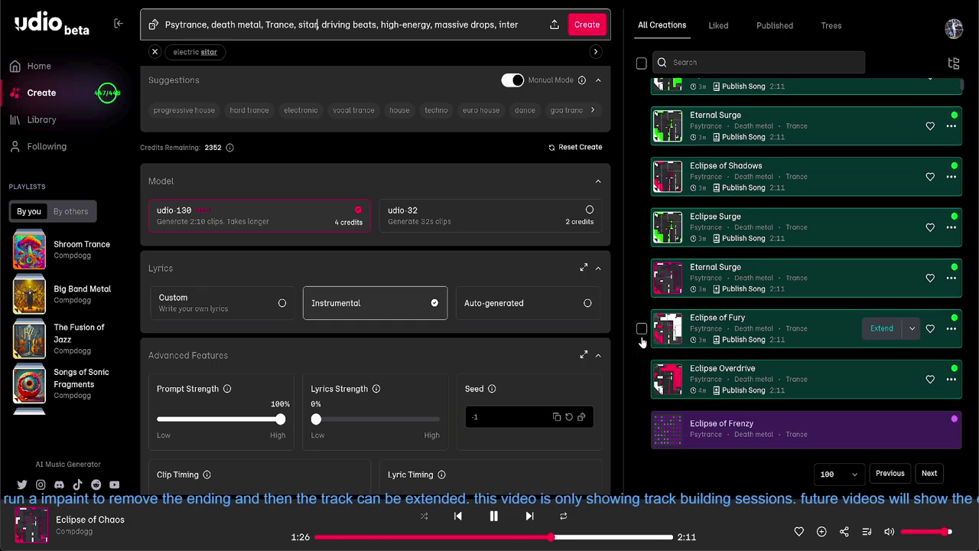
scroll(642, 342, "down", 3)
scroll(641, 336, "down", 2)
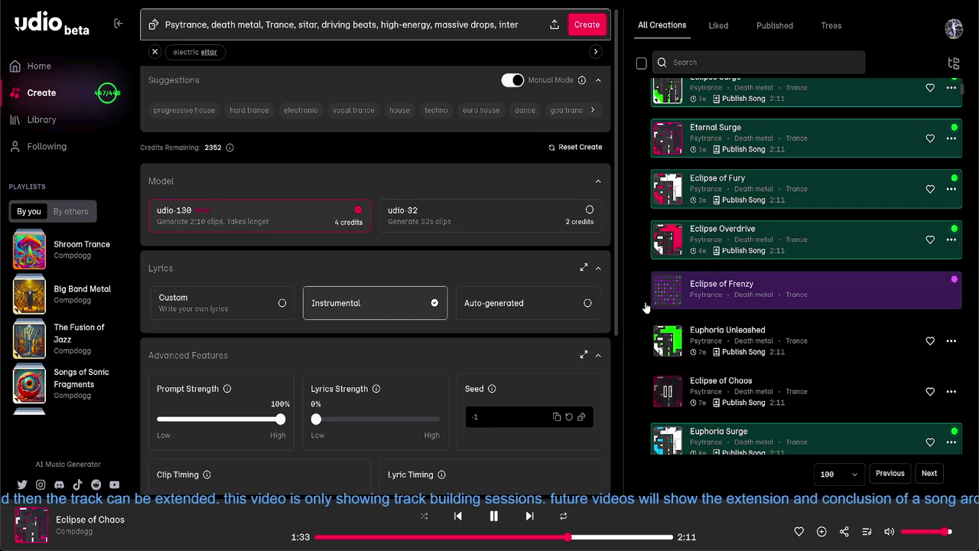
scroll(642, 359, "down", 2)
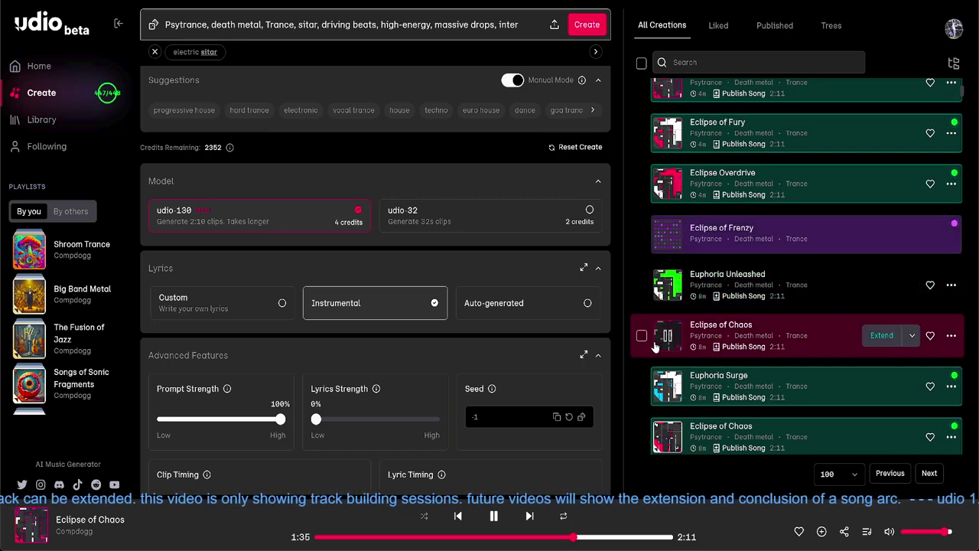